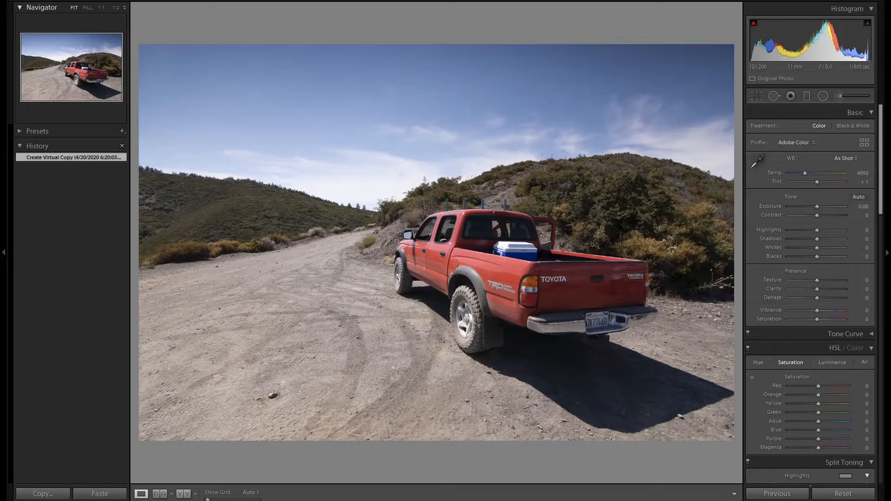
Step: Enable Constrain Crop and apply the Auto Upright perspective correction to the truck photo
{"action": "scroll", "coordinate": [840, 310], "scroll_direction": "down", "scroll_amount": 10}
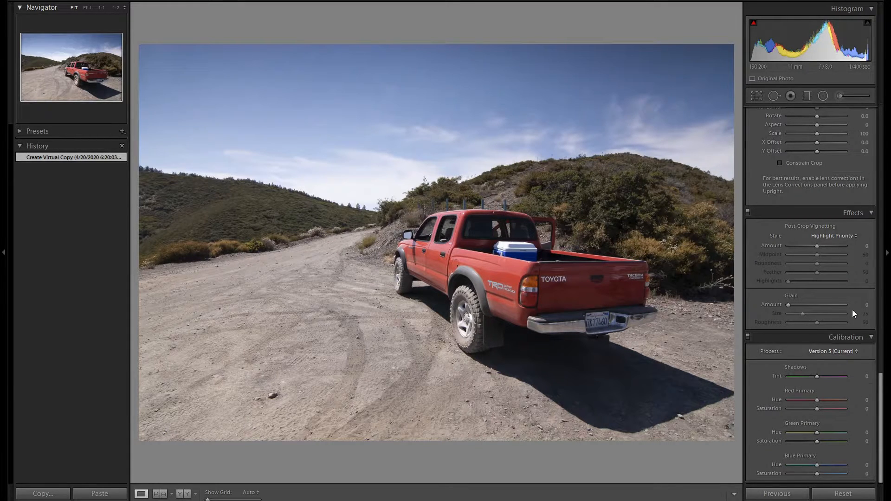
{"action": "scroll", "coordinate": [851, 349], "scroll_direction": "up", "scroll_amount": 4}
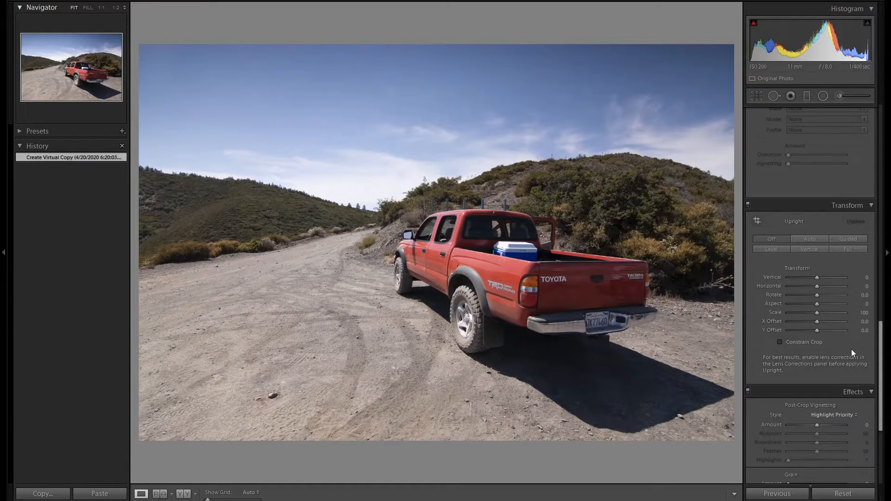
{"action": "left_click", "coordinate": [815, 345]}
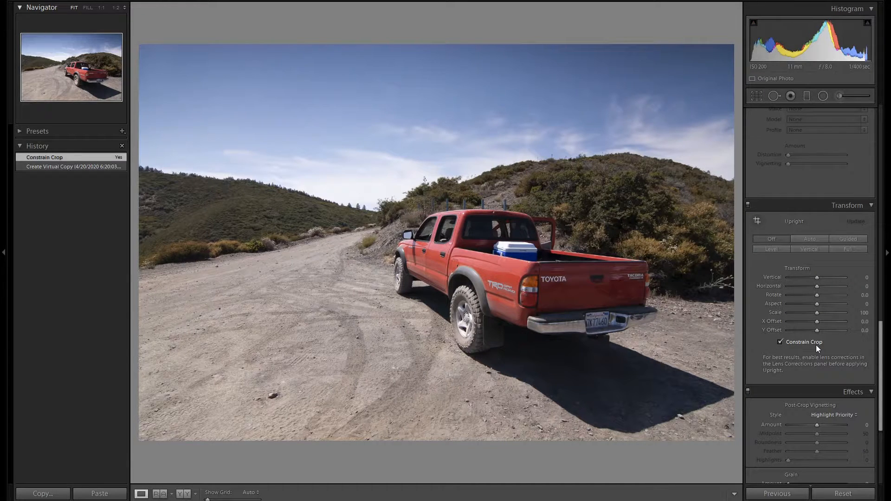
{"action": "left_click", "coordinate": [815, 237]}
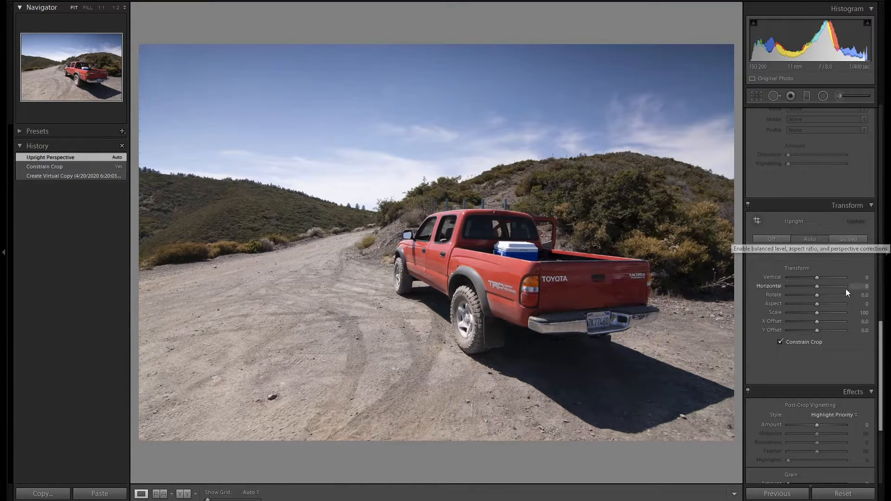
Step: Enable Remove Chromatic Aberration and Profile Corrections for the lens
{"action": "scroll", "coordinate": [846, 289], "scroll_direction": "up", "scroll_amount": 2}
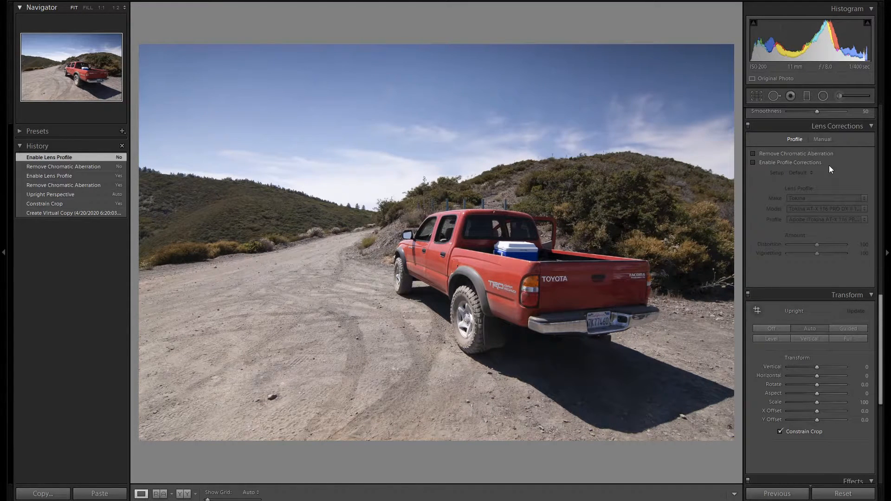
{"action": "left_click", "coordinate": [822, 154]}
{"action": "left_click", "coordinate": [817, 162]}
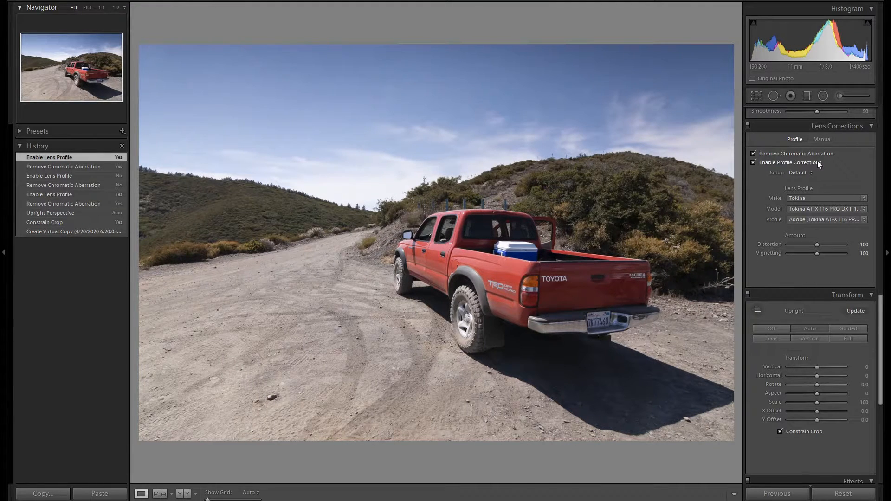
Step: Set the Sharpening Amount to 100 and its Masking to 70, previewing the edge mask
{"action": "scroll", "coordinate": [841, 176], "scroll_direction": "up", "scroll_amount": 4}
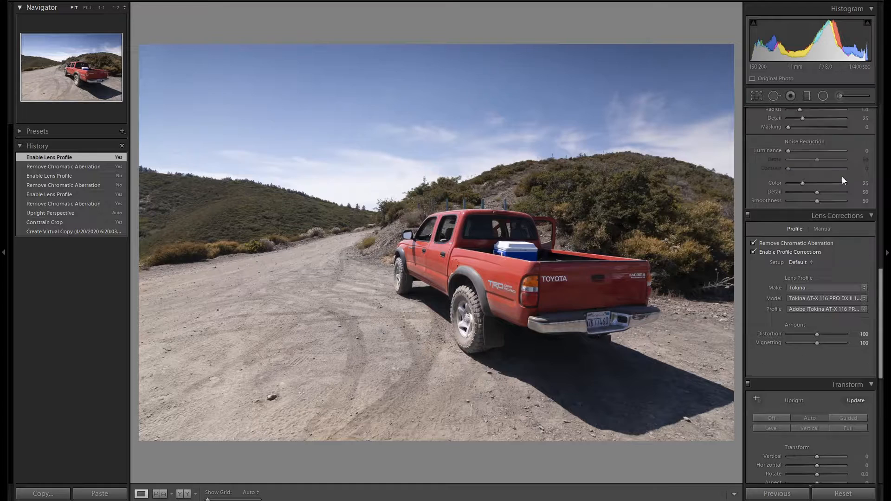
{"action": "left_click", "coordinate": [864, 190]}
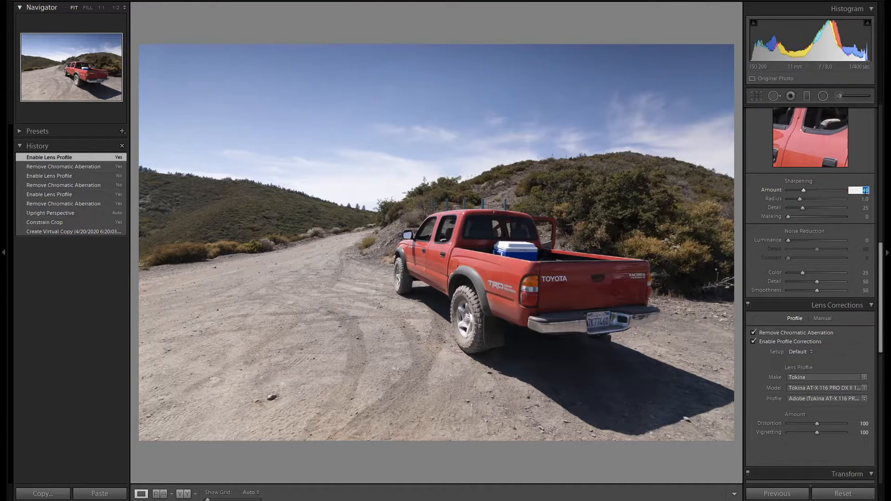
{"action": "type", "text": "100"}
{"action": "key", "text": "Return"}
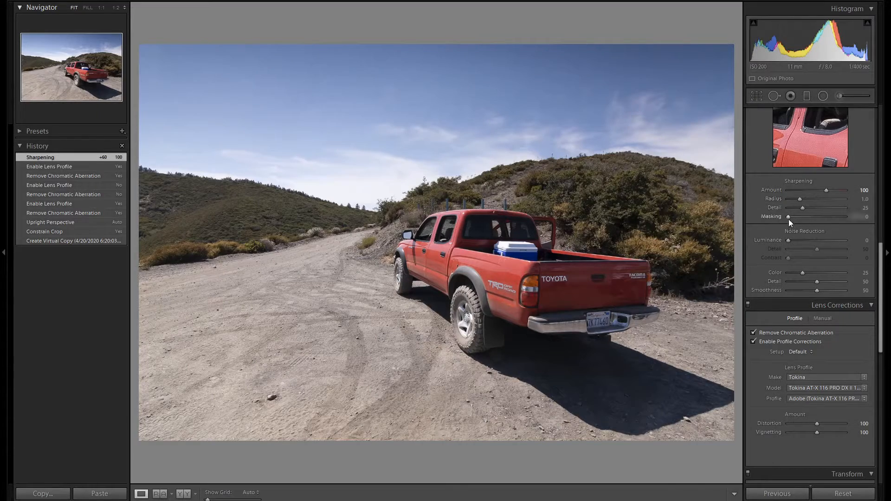
{"action": "key", "text": "alt"}
{"action": "left_click_drag", "start_coordinate": [789, 218], "coordinate": [789, 219]}
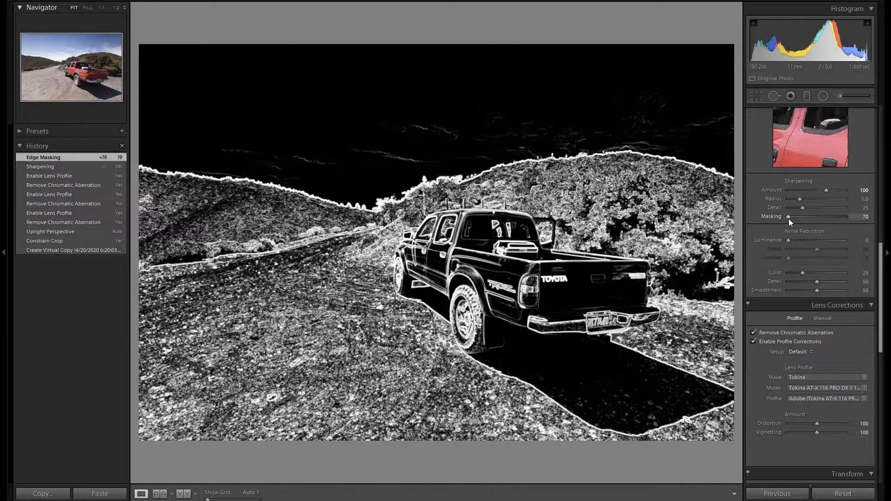
Step: Cool the white balance by setting Temp to 4700
{"action": "scroll", "coordinate": [843, 235], "scroll_direction": "up", "scroll_amount": 3}
{"action": "scroll", "coordinate": [844, 236], "scroll_direction": "up", "scroll_amount": 2}
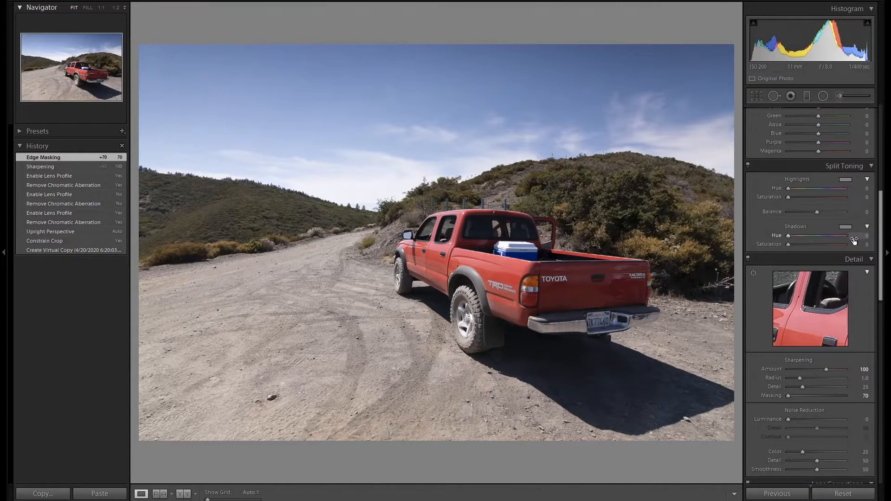
{"action": "scroll", "coordinate": [857, 240], "scroll_direction": "up", "scroll_amount": 2}
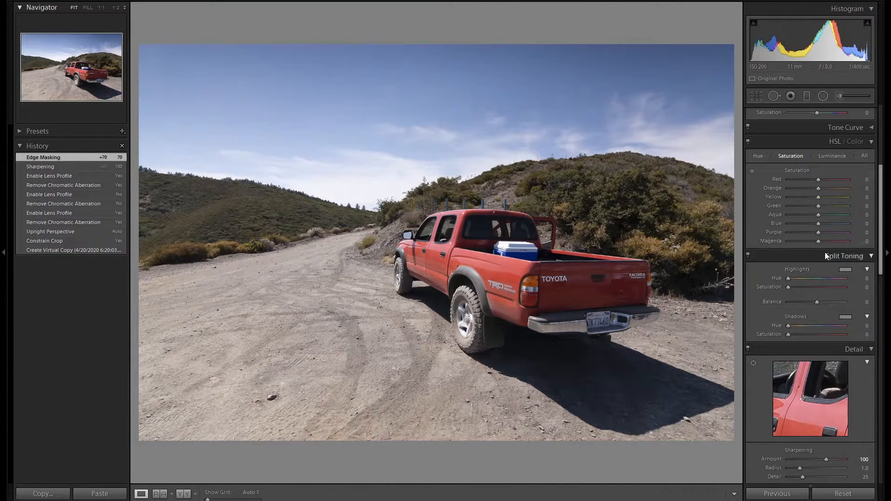
{"action": "scroll", "coordinate": [823, 255], "scroll_direction": "up", "scroll_amount": 4}
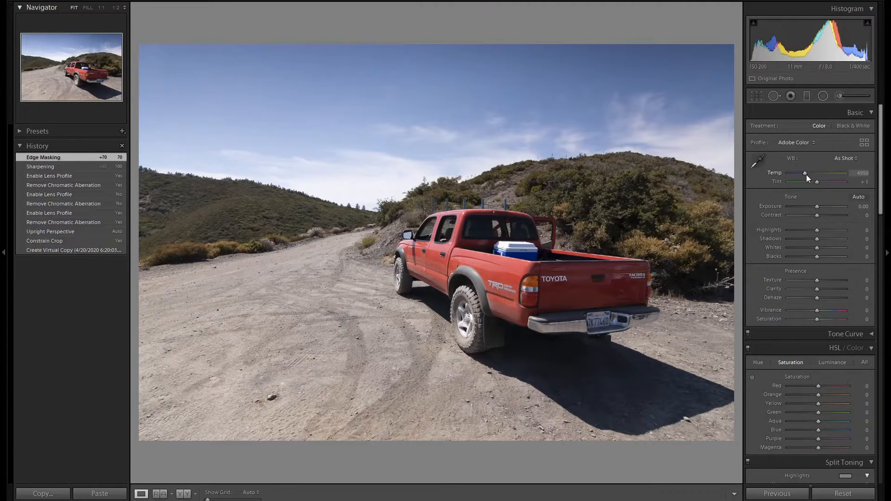
{"action": "scroll", "coordinate": [806, 174], "scroll_direction": "down", "scroll_amount": 5}
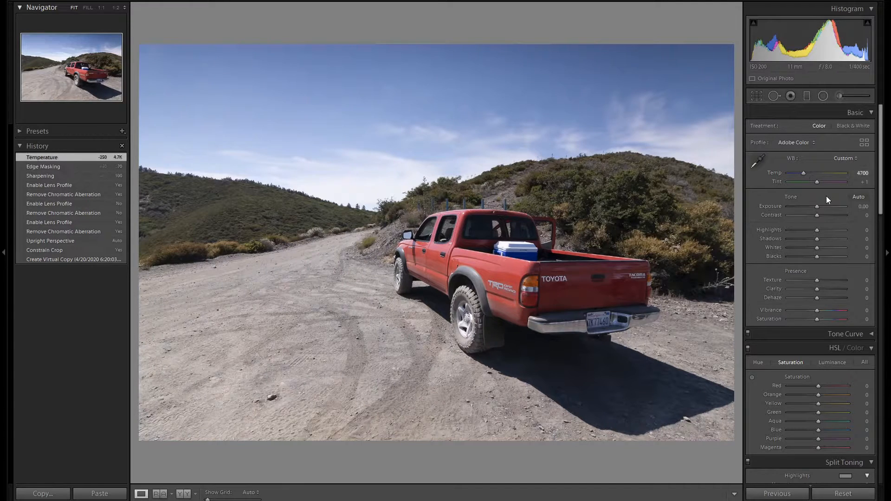
Step: Adjust the basic tone with Exposure +0.50, Highlights -20, Shadows +25 and Blacks -5
{"action": "scroll", "coordinate": [819, 205], "scroll_direction": "up", "scroll_amount": 5}
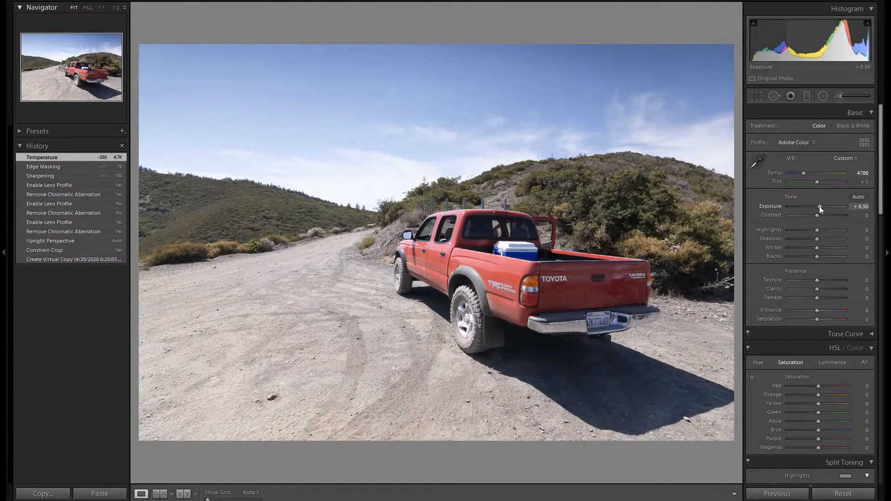
{"action": "scroll", "coordinate": [817, 230], "scroll_direction": "down", "scroll_amount": 4}
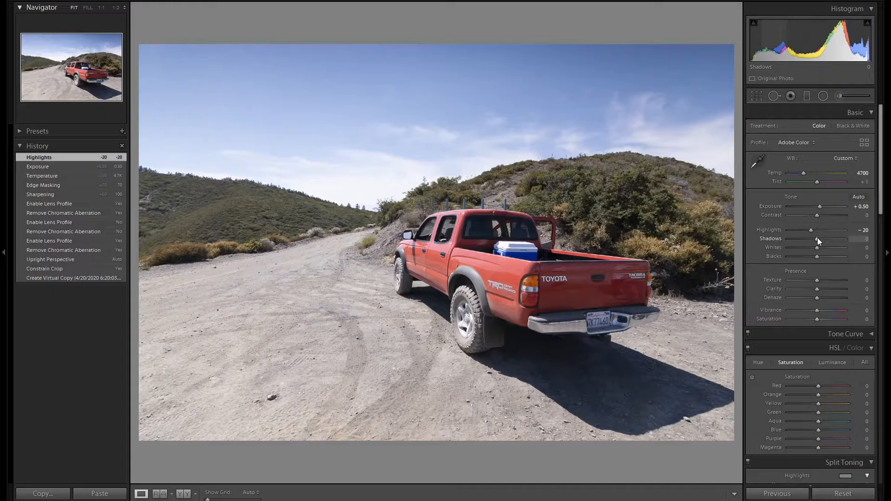
{"action": "scroll", "coordinate": [817, 238], "scroll_direction": "up", "scroll_amount": 5}
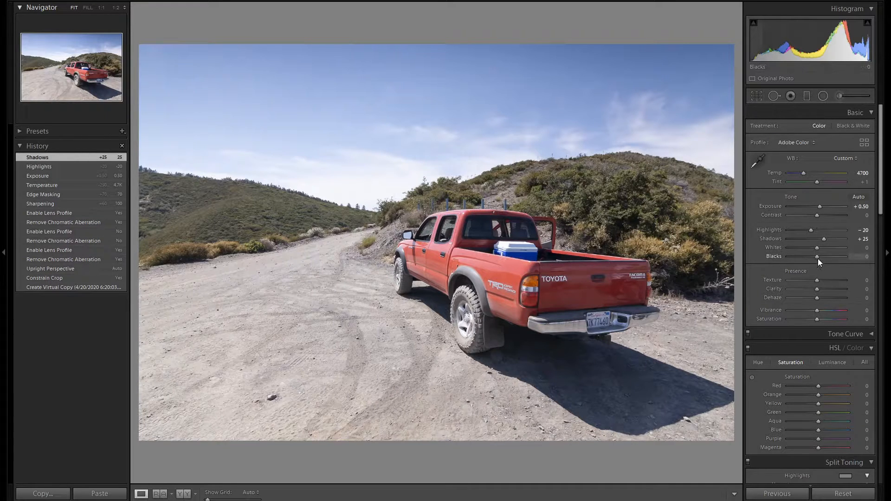
{"action": "scroll", "coordinate": [817, 258], "scroll_direction": "down", "scroll_amount": 1}
Step: Lower the Red luminance to -10 in the HSL adjustments
{"action": "scroll", "coordinate": [831, 278], "scroll_direction": "down", "scroll_amount": 5}
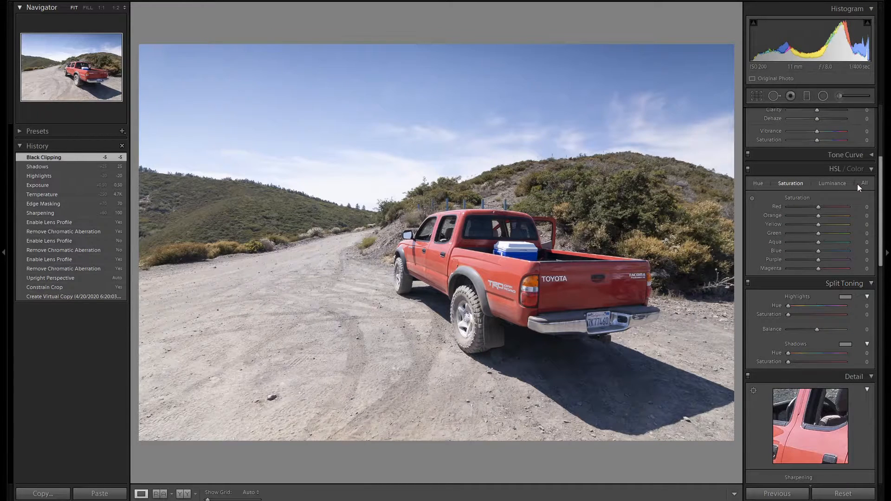
{"action": "left_click", "coordinate": [836, 185]}
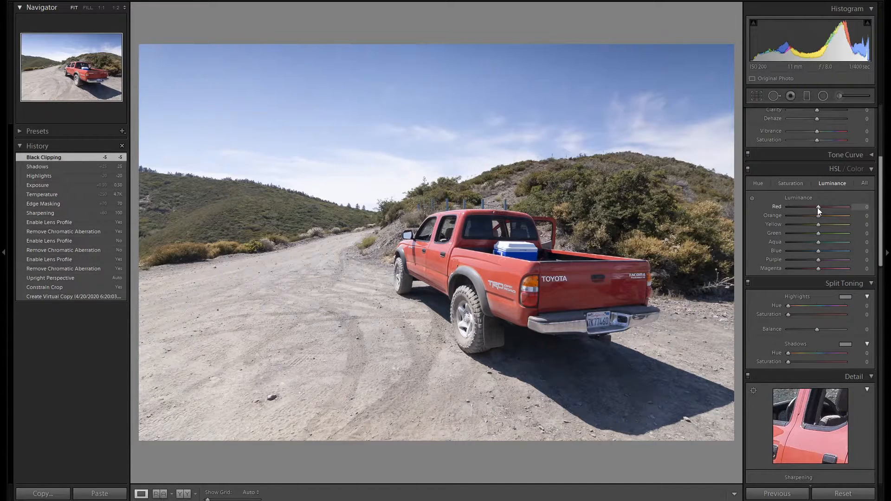
{"action": "key", "text": "Down"}
{"action": "key", "text": "Down"}
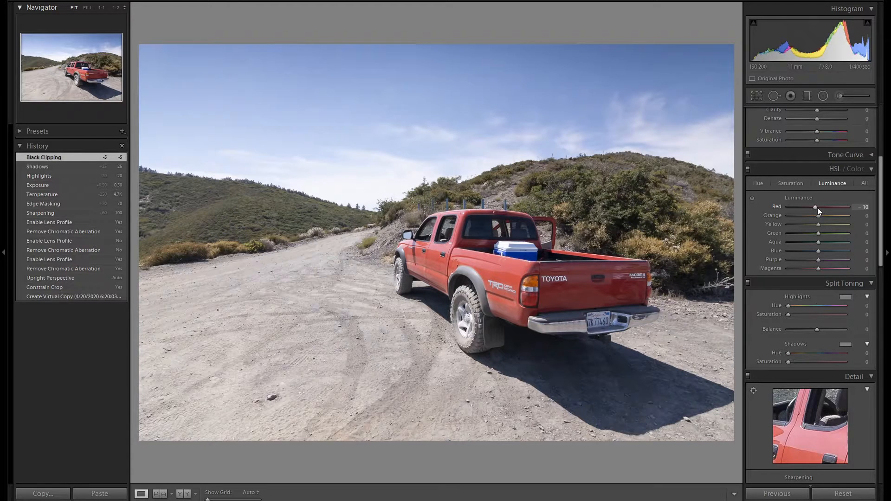
Step: Raise the Red saturation to +75 to intensify the truck's paint
{"action": "left_click", "coordinate": [793, 183]}
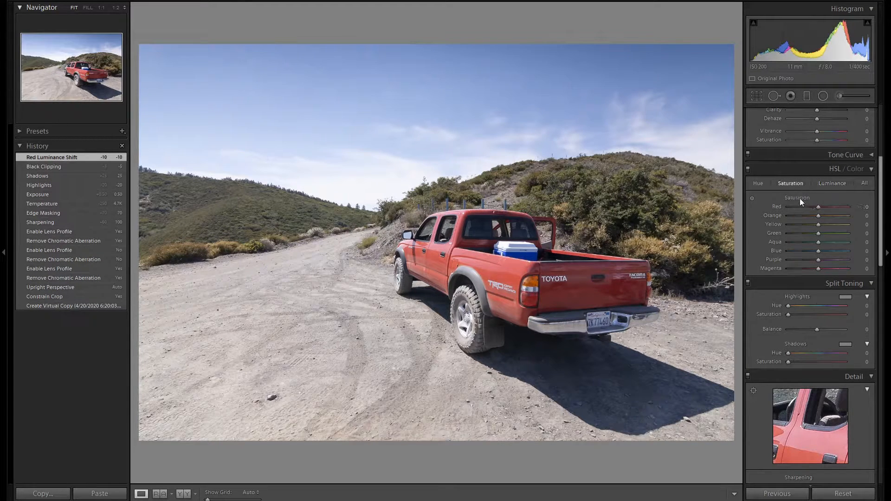
{"action": "key", "text": "Up"}
{"action": "key", "text": "Up"}
{"action": "key", "text": "Up"}
{"action": "key", "text": "Up"}
{"action": "key", "text": "Up"}
{"action": "key", "text": "Up"}
{"action": "key", "text": "Up"}
{"action": "key", "text": "Up"}
{"action": "key", "text": "Up"}
{"action": "key", "text": "Up"}
{"action": "key", "text": "Up"}
{"action": "key", "text": "Up"}
{"action": "key", "text": "Up"}
{"action": "key", "text": "Up"}
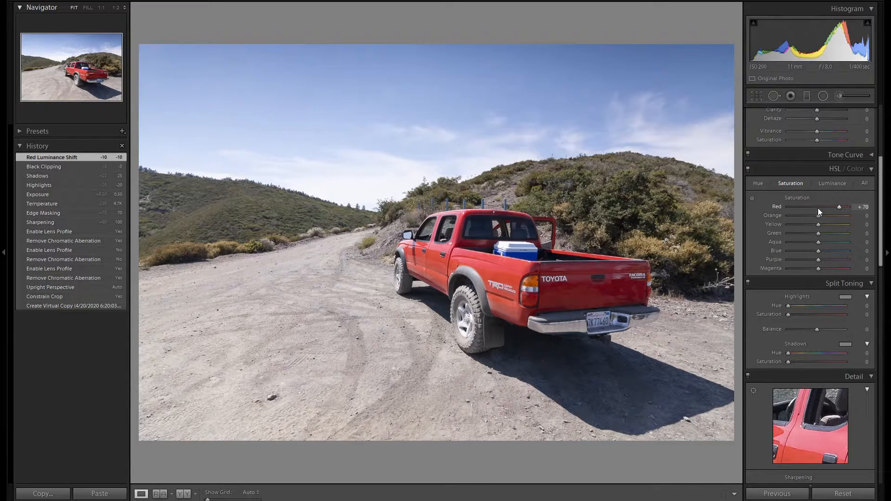
Step: Compare the photo with the HSL adjustments off and on, and raise the Blue saturation to +45
{"action": "left_click", "coordinate": [750, 171]}
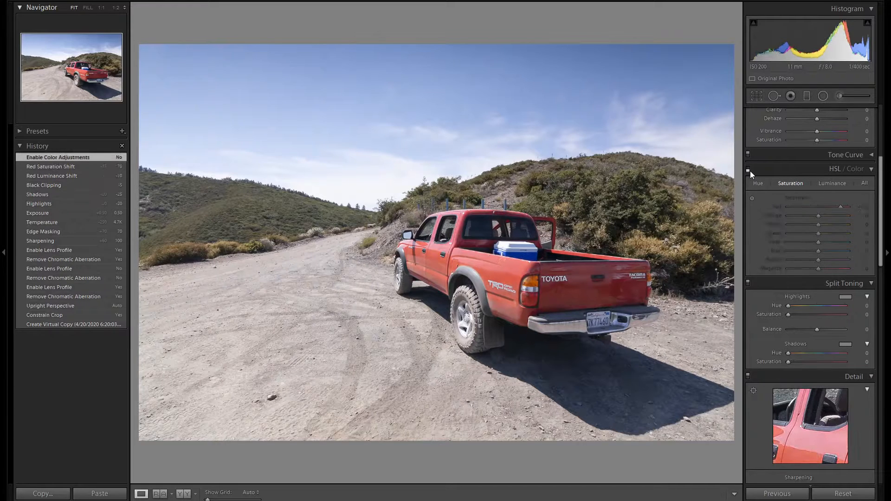
{"action": "left_click", "coordinate": [749, 171]}
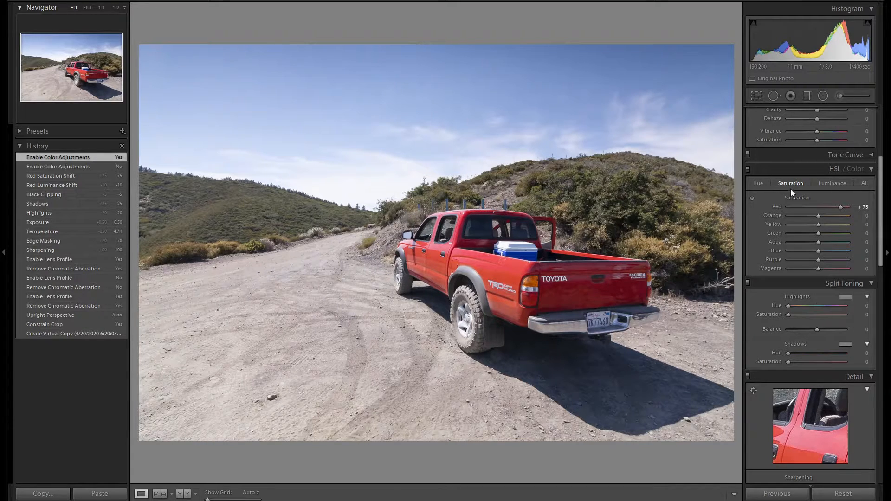
{"action": "scroll", "coordinate": [818, 251], "scroll_direction": "up", "scroll_amount": 9}
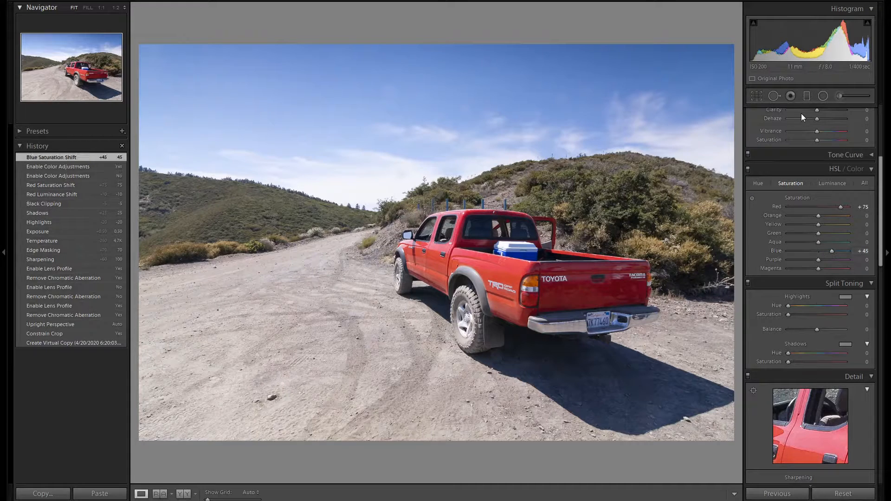
Step: Add a level graduated filter over the sky, fading out around the hill line, and show its mask overlay
{"action": "left_click", "coordinate": [806, 96]}
{"action": "left_click_drag", "start_coordinate": [399, 157], "coordinate": [396, 210]}
{"action": "key", "text": "shift"}
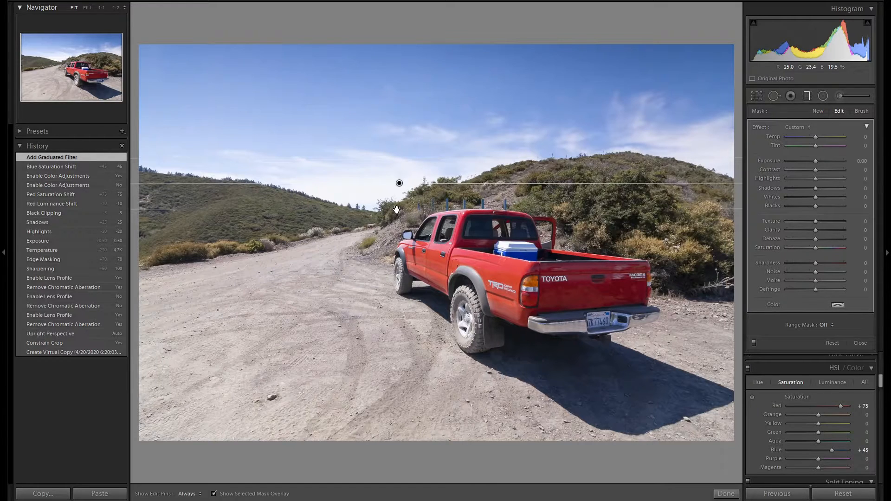
{"action": "key", "text": "o"}
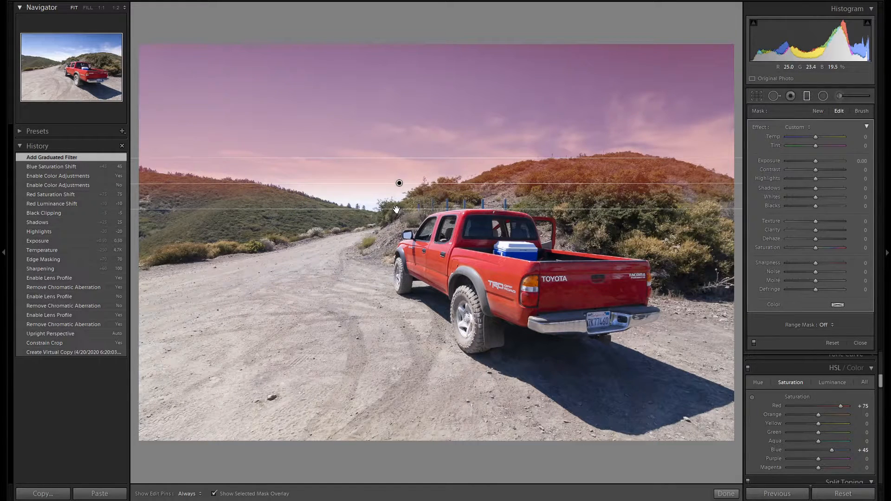
Step: Erase the graduated filter's mask from both hills with the Auto Mask brush, keeping the effect on the sky
{"action": "left_click", "coordinate": [858, 113]}
{"action": "key", "text": "alt"}
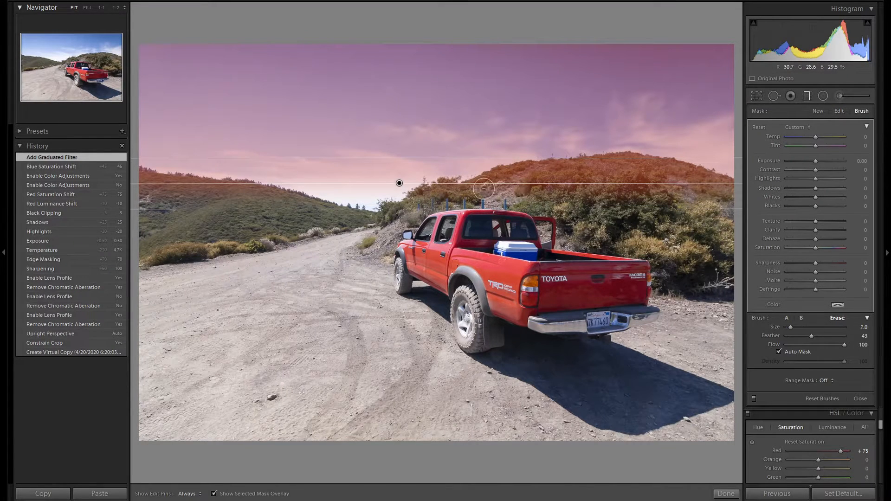
{"action": "mouse_move", "coordinate": [488, 185]}
{"action": "left_mouse_down"}
{"action": "mouse_move", "coordinate": [617, 162]}
{"action": "mouse_move", "coordinate": [722, 185]}
{"action": "mouse_move", "coordinate": [614, 181]}
{"action": "mouse_move", "coordinate": [525, 195]}
{"action": "mouse_move", "coordinate": [643, 175]}
{"action": "mouse_move", "coordinate": [435, 196]}
{"action": "mouse_move", "coordinate": [523, 173]}
{"action": "mouse_move", "coordinate": [617, 163]}
{"action": "mouse_move", "coordinate": [728, 191]}
{"action": "mouse_move", "coordinate": [577, 198]}
{"action": "mouse_move", "coordinate": [638, 187]}
{"action": "left_mouse_up"}
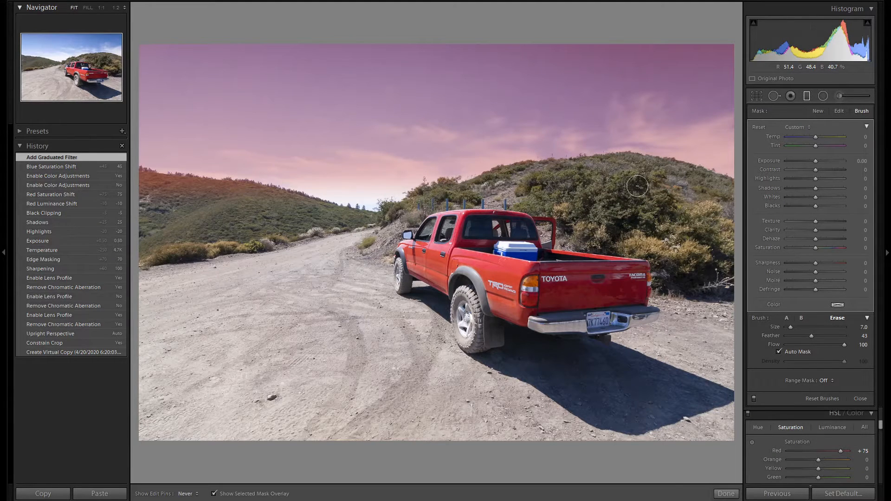
{"action": "mouse_move", "coordinate": [300, 213]}
{"action": "left_mouse_down"}
{"action": "mouse_move", "coordinate": [134, 178]}
{"action": "mouse_move", "coordinate": [152, 177]}
{"action": "left_mouse_up"}
{"action": "key", "text": "h"}
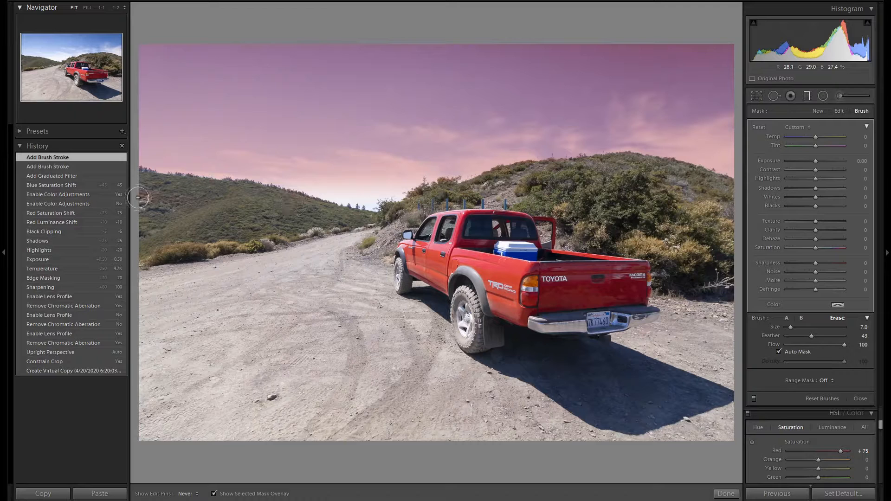
Step: Hide the mask overlay, set the sky filter's Temp to -5 and Exposure to -0.20, and close the filter
{"action": "key", "text": "h"}
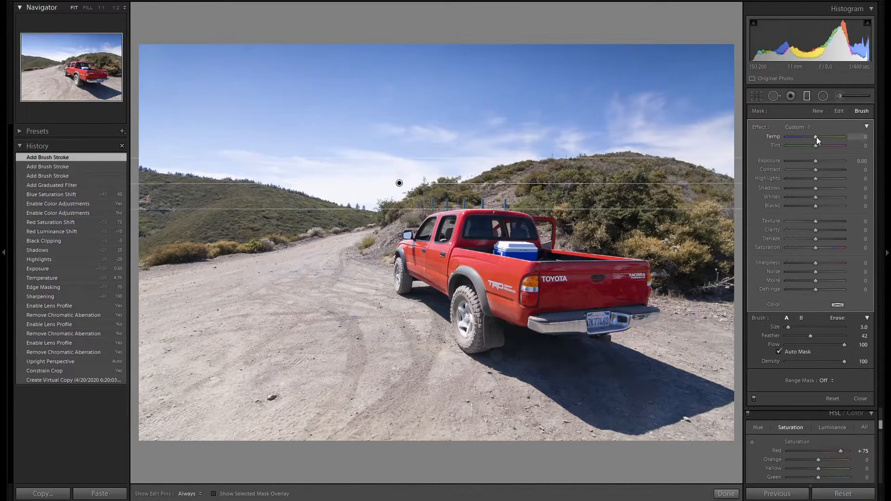
{"action": "key", "text": "Down"}
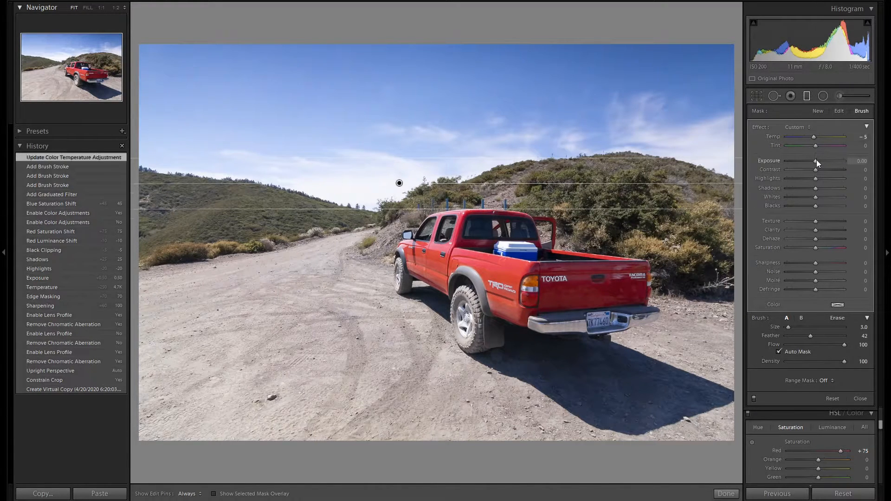
{"action": "key", "text": "Down"}
{"action": "key", "text": "Down"}
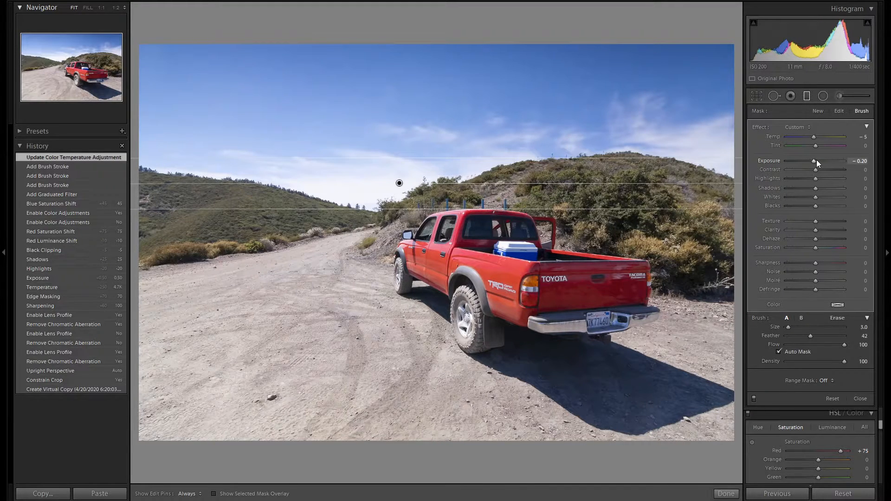
{"action": "left_click", "coordinate": [807, 98]}
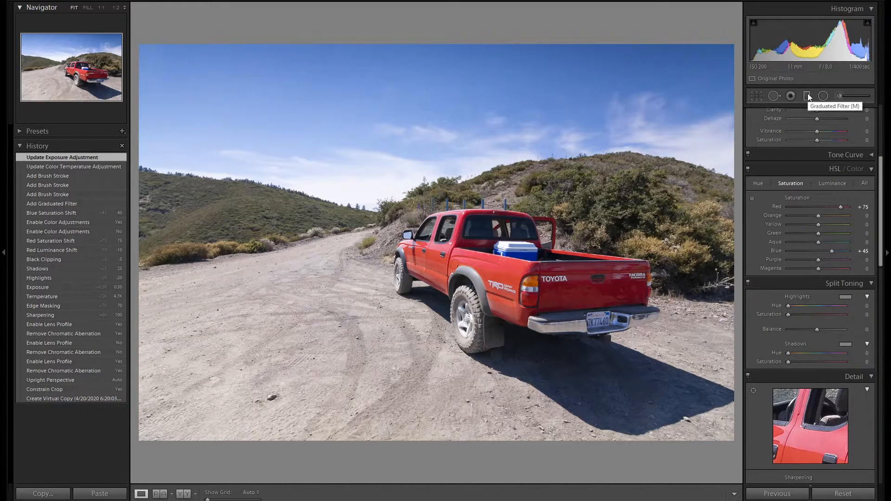
Step: Paint an Auto Mask Adjustment Brush mask over the hill beyond the road and set its Exposure to 0.20 and Texture to 30
{"action": "left_click", "coordinate": [839, 95]}
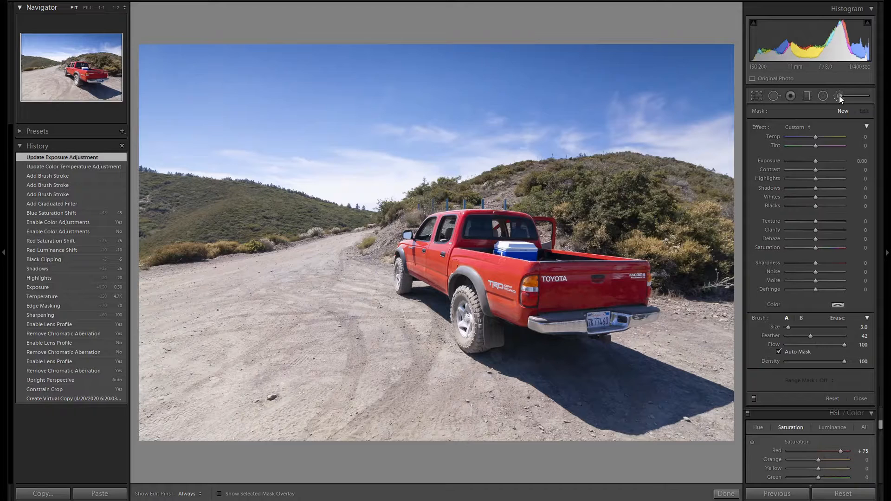
{"action": "scroll", "coordinate": [181, 199], "scroll_direction": "up", "scroll_amount": 5}
{"action": "key", "text": "h"}
{"action": "mouse_move", "coordinate": [155, 220]}
{"action": "left_mouse_down"}
{"action": "mouse_move", "coordinate": [142, 245]}
{"action": "mouse_move", "coordinate": [300, 217]}
{"action": "mouse_move", "coordinate": [124, 189]}
{"action": "mouse_move", "coordinate": [147, 189]}
{"action": "mouse_move", "coordinate": [140, 235]}
{"action": "mouse_move", "coordinate": [268, 214]}
{"action": "mouse_move", "coordinate": [365, 217]}
{"action": "mouse_move", "coordinate": [172, 242]}
{"action": "mouse_move", "coordinate": [173, 222]}
{"action": "mouse_move", "coordinate": [268, 212]}
{"action": "mouse_move", "coordinate": [169, 199]}
{"action": "left_mouse_up"}
{"action": "scroll", "coordinate": [280, 210], "scroll_direction": "down", "scroll_amount": 3}
{"action": "key", "text": "h"}
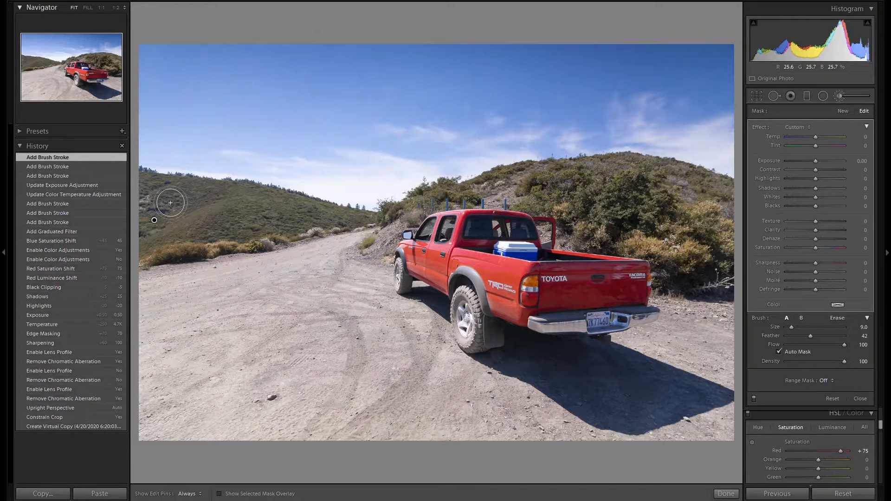
{"action": "left_click_drag", "start_coordinate": [814, 162], "coordinate": [817, 163]}
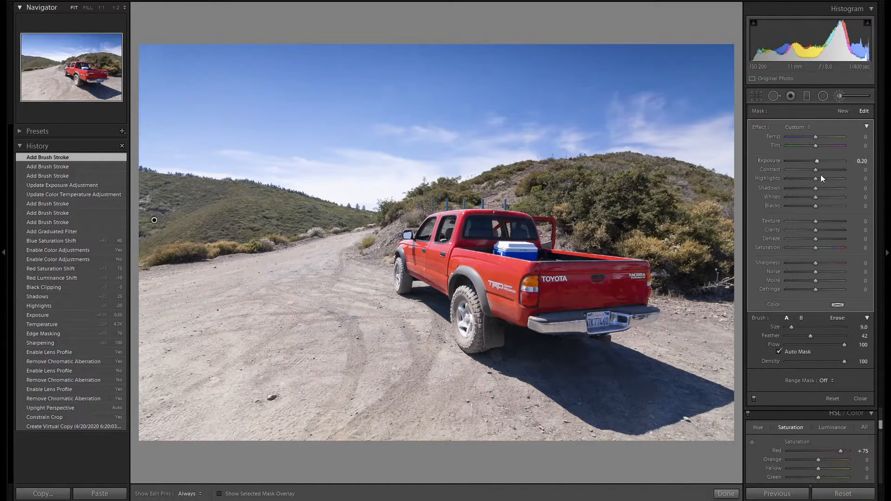
{"action": "left_click", "coordinate": [823, 222]}
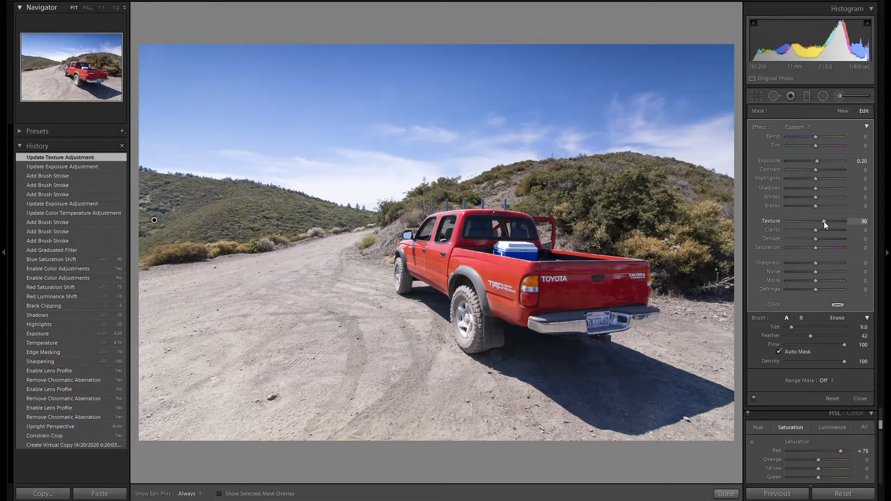
Step: Paint a new brush mask over the bushy hill behind the truck and set its Exposure to 0.20 and Texture to 28
{"action": "left_click", "coordinate": [843, 111]}
{"action": "scroll", "coordinate": [399, 211], "scroll_direction": "up", "scroll_amount": 3}
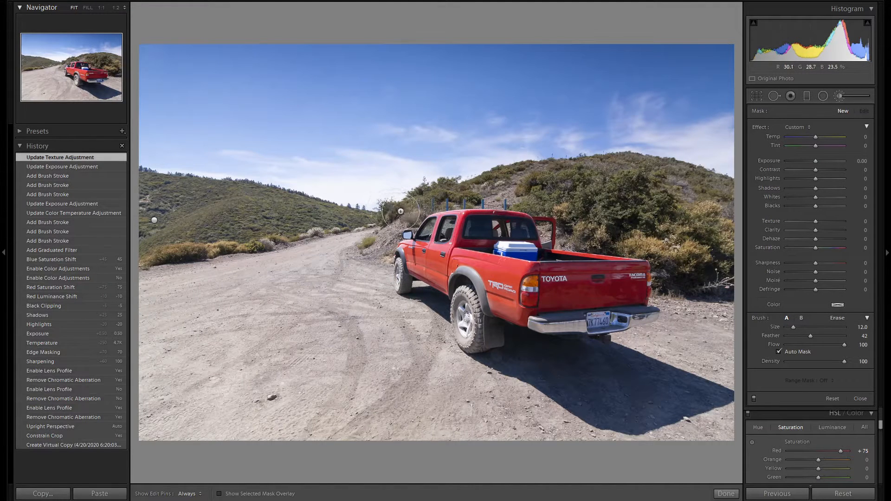
{"action": "mouse_move", "coordinate": [638, 173]}
{"action": "left_mouse_down"}
{"action": "mouse_move", "coordinate": [540, 198]}
{"action": "mouse_move", "coordinate": [580, 210]}
{"action": "mouse_move", "coordinate": [574, 225]}
{"action": "mouse_move", "coordinate": [593, 233]}
{"action": "mouse_move", "coordinate": [577, 234]}
{"action": "mouse_move", "coordinate": [667, 235]}
{"action": "mouse_move", "coordinate": [664, 273]}
{"action": "mouse_move", "coordinate": [697, 279]}
{"action": "mouse_move", "coordinate": [718, 238]}
{"action": "mouse_move", "coordinate": [619, 205]}
{"action": "mouse_move", "coordinate": [715, 209]}
{"action": "mouse_move", "coordinate": [637, 175]}
{"action": "mouse_move", "coordinate": [714, 190]}
{"action": "mouse_move", "coordinate": [725, 197]}
{"action": "mouse_move", "coordinate": [723, 211]}
{"action": "mouse_move", "coordinate": [623, 214]}
{"action": "mouse_move", "coordinate": [577, 192]}
{"action": "mouse_move", "coordinate": [533, 189]}
{"action": "left_mouse_up"}
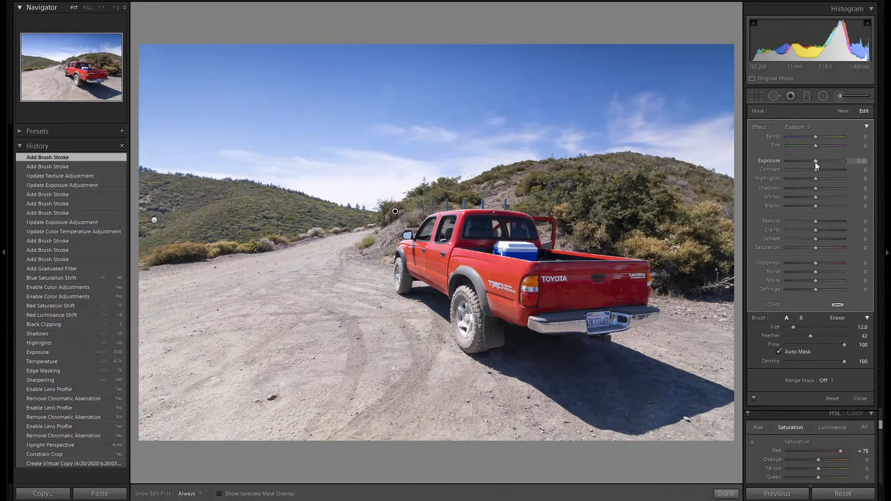
{"action": "scroll", "coordinate": [815, 162], "scroll_direction": "up", "scroll_amount": 3}
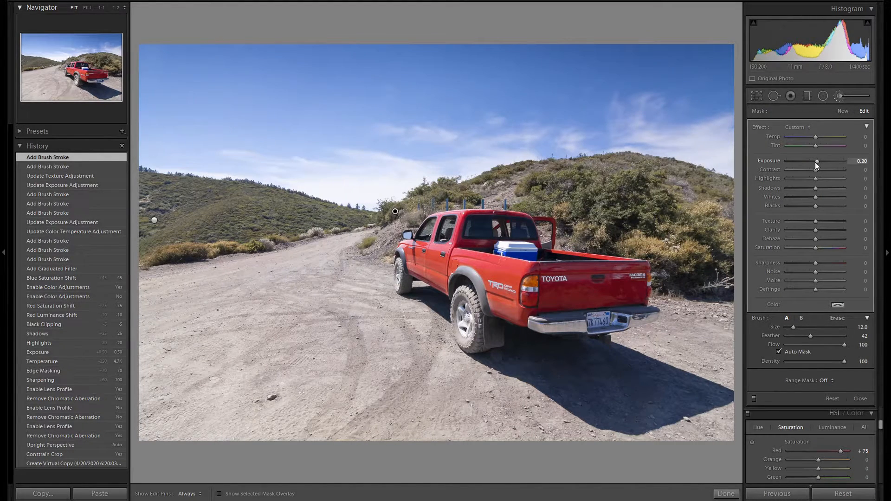
{"action": "scroll", "coordinate": [814, 162], "scroll_direction": "down", "scroll_amount": 1}
{"action": "left_click_drag", "start_coordinate": [819, 221], "coordinate": [823, 221]}
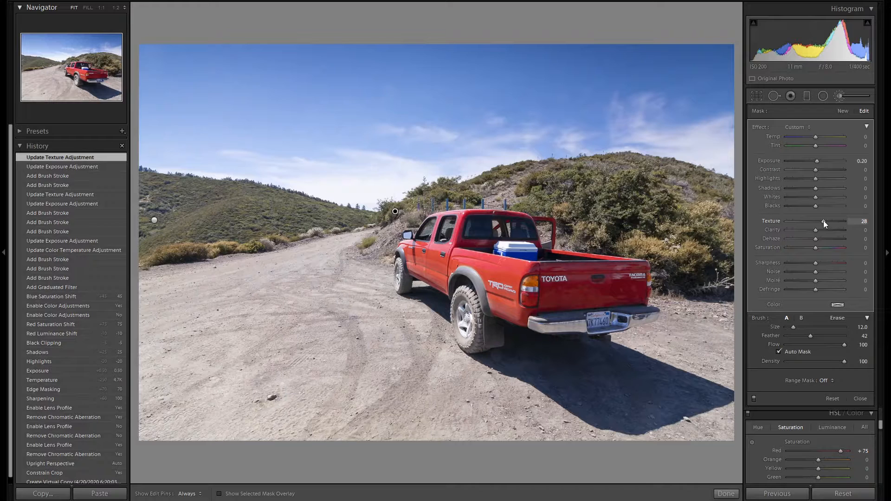
Step: Paint a new brush mask over the whole dirt ground with the overlay shown, and erase it from the truck's rear bumper
{"action": "left_click", "coordinate": [842, 111]}
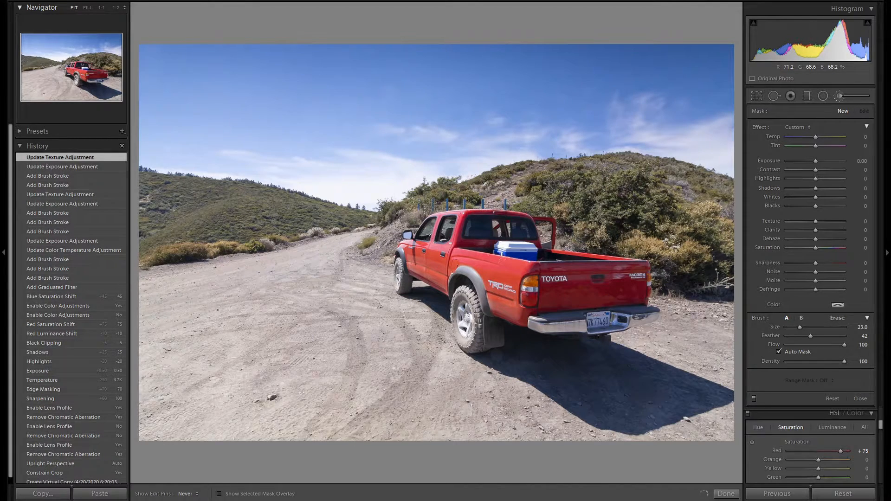
{"action": "key", "text": "o"}
{"action": "key", "text": "h"}
{"action": "left_click_drag", "start_coordinate": [344, 381], "coordinate": [492, 425]}
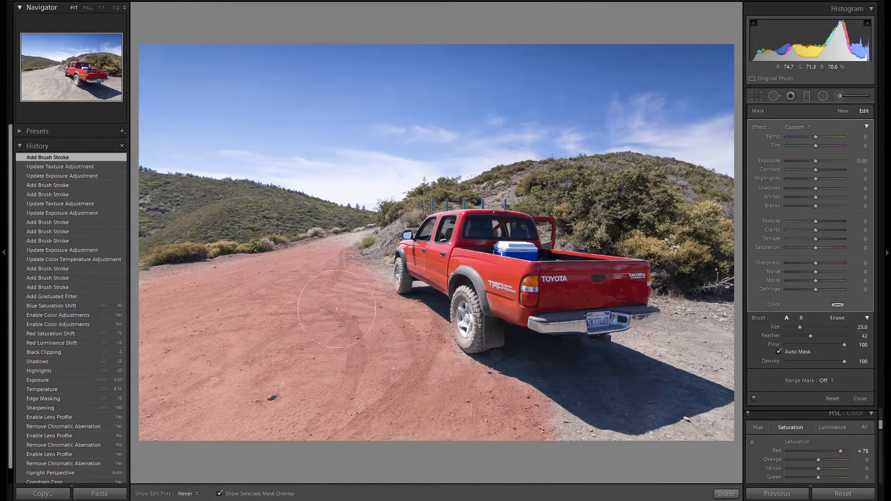
{"action": "mouse_move", "coordinate": [530, 436]}
{"action": "left_mouse_down"}
{"action": "mouse_move", "coordinate": [606, 449]}
{"action": "mouse_move", "coordinate": [688, 449]}
{"action": "mouse_move", "coordinate": [721, 440]}
{"action": "mouse_move", "coordinate": [751, 399]}
{"action": "mouse_move", "coordinate": [712, 325]}
{"action": "mouse_move", "coordinate": [669, 306]}
{"action": "mouse_move", "coordinate": [680, 329]}
{"action": "mouse_move", "coordinate": [626, 345]}
{"action": "mouse_move", "coordinate": [698, 361]}
{"action": "mouse_move", "coordinate": [693, 311]}
{"action": "mouse_move", "coordinate": [664, 300]}
{"action": "mouse_move", "coordinate": [701, 315]}
{"action": "mouse_move", "coordinate": [719, 369]}
{"action": "mouse_move", "coordinate": [733, 390]}
{"action": "left_mouse_up"}
{"action": "key", "text": "h"}
{"action": "scroll", "coordinate": [710, 324], "scroll_direction": "down", "scroll_amount": 11}
{"action": "mouse_move", "coordinate": [338, 347]}
{"action": "left_mouse_down"}
{"action": "mouse_move", "coordinate": [347, 255]}
{"action": "mouse_move", "coordinate": [358, 238]}
{"action": "mouse_move", "coordinate": [196, 276]}
{"action": "mouse_move", "coordinate": [144, 300]}
{"action": "left_mouse_up"}
{"action": "mouse_move", "coordinate": [373, 271]}
{"action": "left_mouse_down"}
{"action": "mouse_move", "coordinate": [378, 312]}
{"action": "mouse_move", "coordinate": [409, 325]}
{"action": "mouse_move", "coordinate": [443, 372]}
{"action": "mouse_move", "coordinate": [477, 381]}
{"action": "left_mouse_up"}
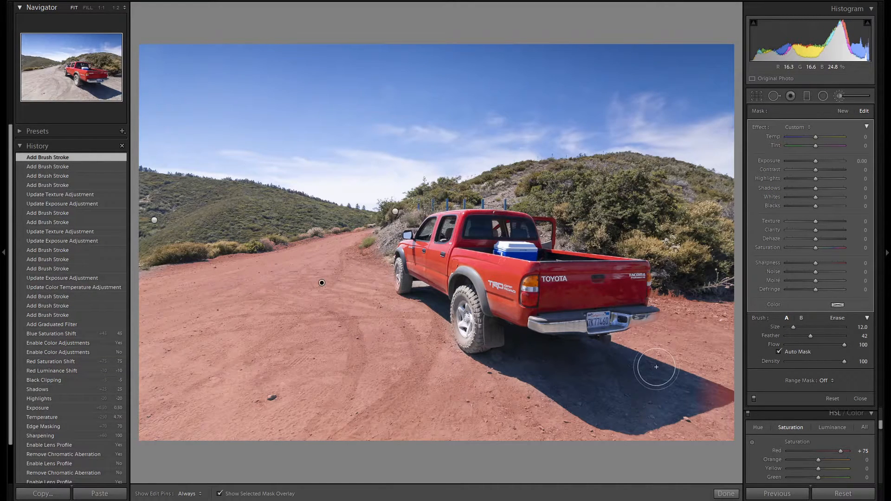
{"action": "key", "text": "alt"}
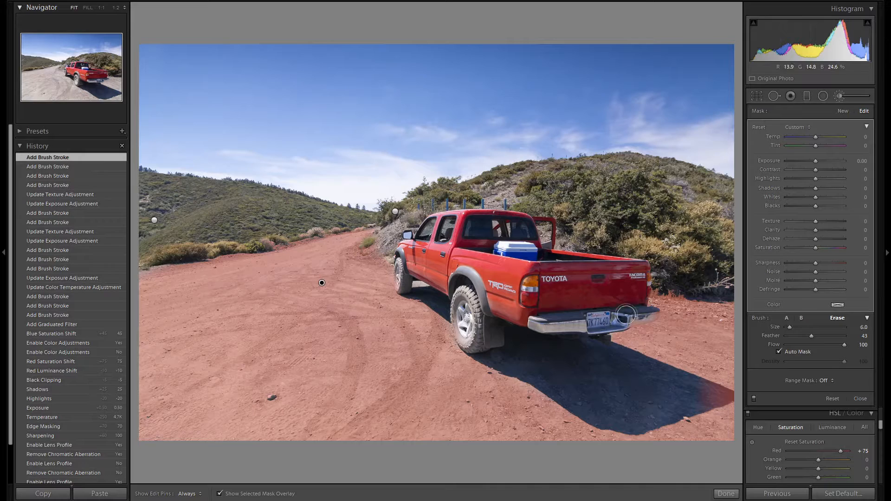
{"action": "left_click_drag", "start_coordinate": [625, 320], "coordinate": [648, 316]}
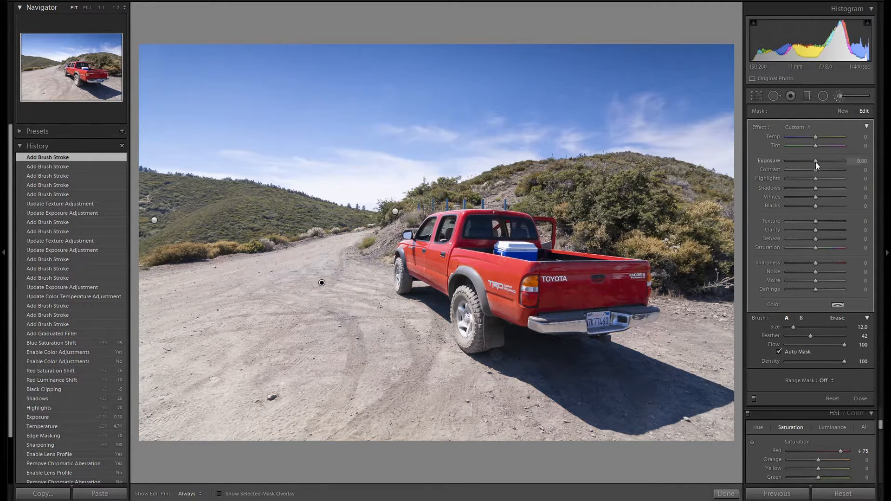
Step: Hide the mask overlay and set the ground brush's Exposure to -0.90 and Temp to 18
{"action": "key", "text": "Down"}
{"action": "key", "text": "Down"}
{"action": "key", "text": "Down"}
{"action": "key", "text": "Down"}
{"action": "key", "text": "Down"}
{"action": "key", "text": "Down"}
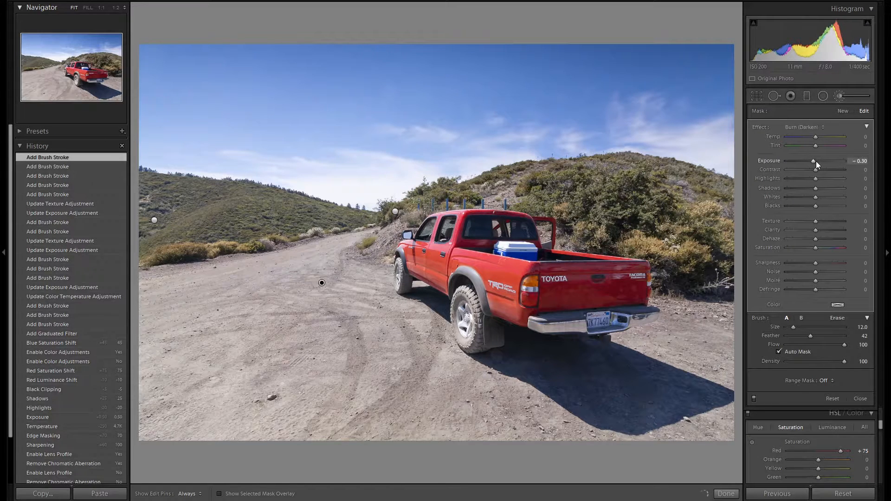
{"action": "key", "text": "Down"}
{"action": "key", "text": "Down"}
{"action": "key", "text": "Down"}
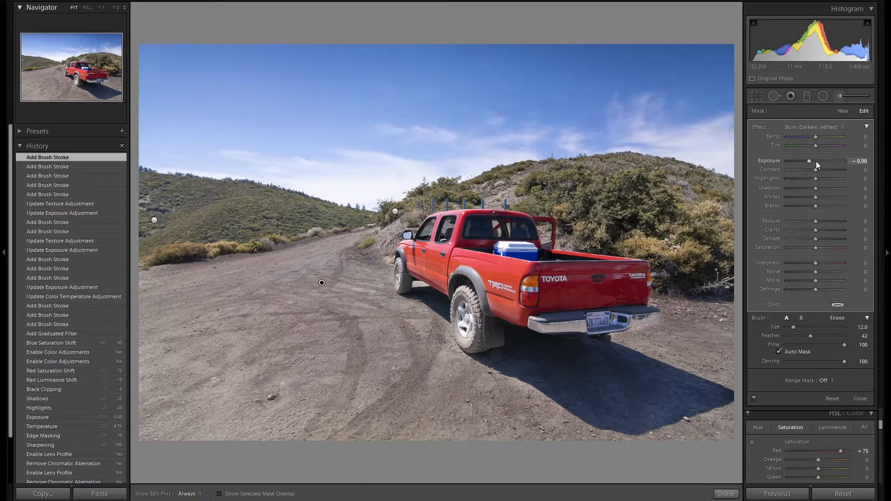
{"action": "key", "text": "Up"}
{"action": "key", "text": "Up"}
{"action": "key", "text": "Up"}
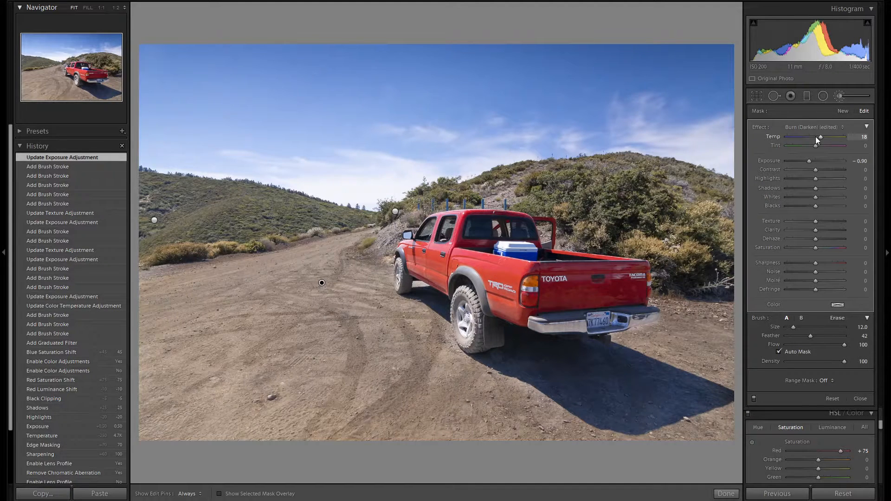
Step: Paint a new brush mask over the truck's rear tire at 1:1 magnification and show the mask overlay
{"action": "left_click", "coordinate": [100, 8]}
{"action": "left_click", "coordinate": [75, 76]}
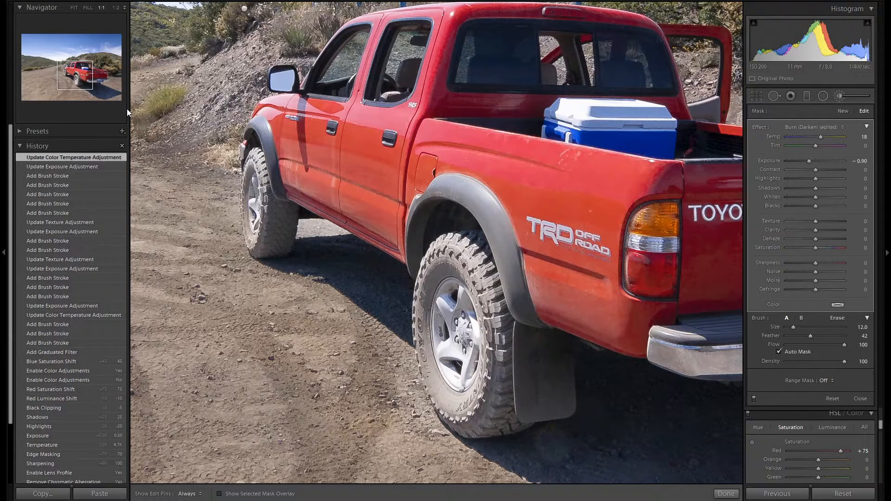
{"action": "scroll", "coordinate": [454, 262], "scroll_direction": "down", "scroll_amount": 1}
{"action": "left_click", "coordinate": [842, 112]}
{"action": "key", "text": "h"}
{"action": "mouse_move", "coordinate": [495, 304]}
{"action": "left_mouse_down"}
{"action": "mouse_move", "coordinate": [498, 424]}
{"action": "mouse_move", "coordinate": [467, 426]}
{"action": "mouse_move", "coordinate": [455, 407]}
{"action": "mouse_move", "coordinate": [472, 401]}
{"action": "mouse_move", "coordinate": [445, 405]}
{"action": "mouse_move", "coordinate": [421, 345]}
{"action": "mouse_move", "coordinate": [428, 275]}
{"action": "mouse_move", "coordinate": [460, 251]}
{"action": "mouse_move", "coordinate": [437, 272]}
{"action": "left_mouse_up"}
{"action": "key", "text": "o"}
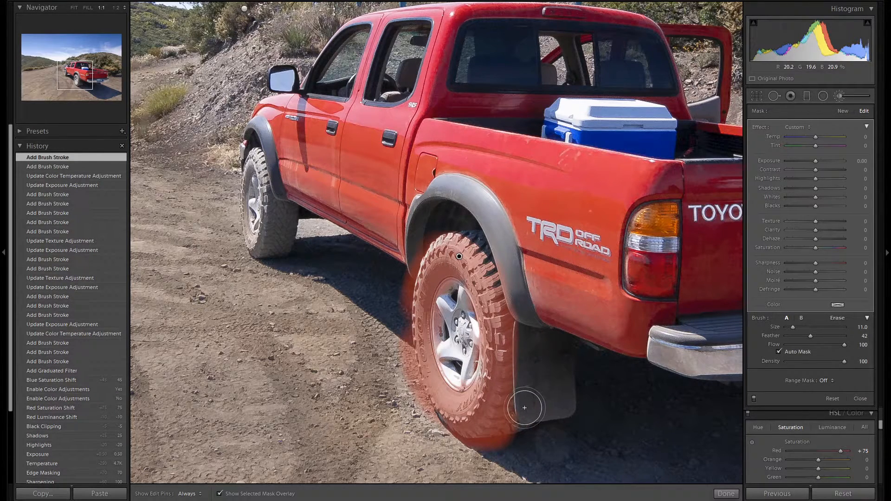
Step: Erase the mask spill around the rear tire and repaint the missed parts of its tread and sidewall
{"action": "mouse_move", "coordinate": [500, 260]}
{"action": "left_mouse_down", "text": "alt"}
{"action": "mouse_move", "coordinate": [521, 316]}
{"action": "mouse_move", "coordinate": [522, 408]}
{"action": "mouse_move", "coordinate": [518, 399]}
{"action": "mouse_move", "coordinate": [479, 449]}
{"action": "mouse_move", "coordinate": [466, 451]}
{"action": "mouse_move", "coordinate": [504, 438]}
{"action": "mouse_move", "coordinate": [521, 412]}
{"action": "mouse_move", "coordinate": [516, 368]}
{"action": "mouse_move", "coordinate": [482, 443]}
{"action": "mouse_move", "coordinate": [443, 439]}
{"action": "mouse_move", "coordinate": [400, 335]}
{"action": "mouse_move", "coordinate": [403, 308]}
{"action": "mouse_move", "coordinate": [409, 379]}
{"action": "mouse_move", "coordinate": [395, 320]}
{"action": "mouse_move", "coordinate": [406, 276]}
{"action": "mouse_move", "coordinate": [436, 229]}
{"action": "mouse_move", "coordinate": [401, 315]}
{"action": "left_mouse_up", "text": "alt"}
{"action": "mouse_move", "coordinate": [496, 258]}
{"action": "left_mouse_down", "text": "alt"}
{"action": "mouse_move", "coordinate": [512, 374]}
{"action": "mouse_move", "coordinate": [503, 298]}
{"action": "mouse_move", "coordinate": [462, 233]}
{"action": "left_mouse_up", "text": "alt"}
{"action": "left_click_drag", "start_coordinate": [507, 291], "coordinate": [499, 296], "text": "alt"}
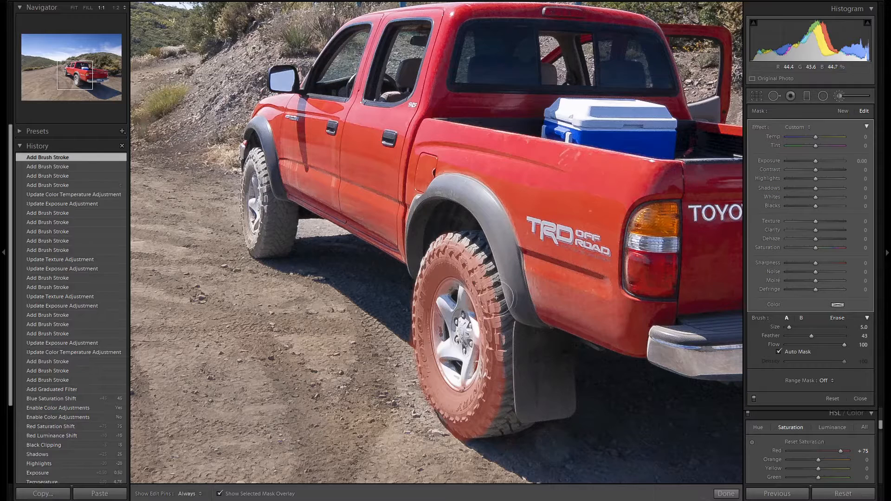
{"action": "key", "text": "h"}
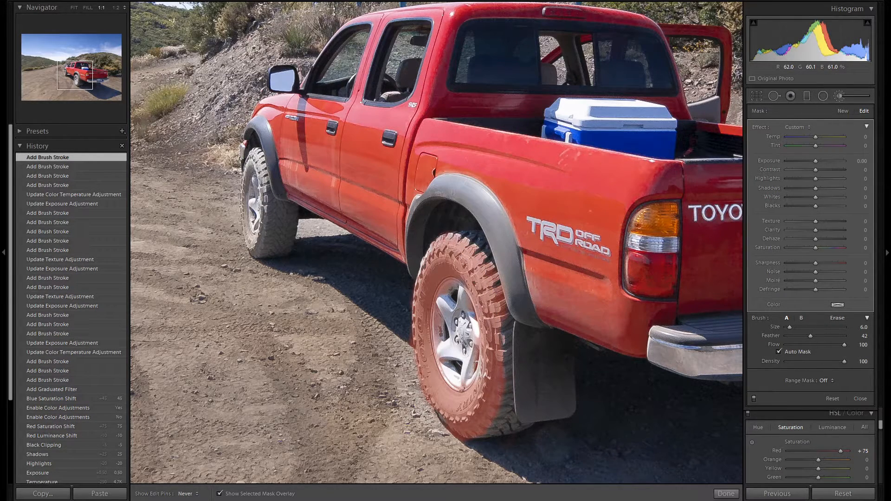
{"action": "key", "text": "h"}
{"action": "left_click_drag", "start_coordinate": [488, 402], "coordinate": [485, 403]}
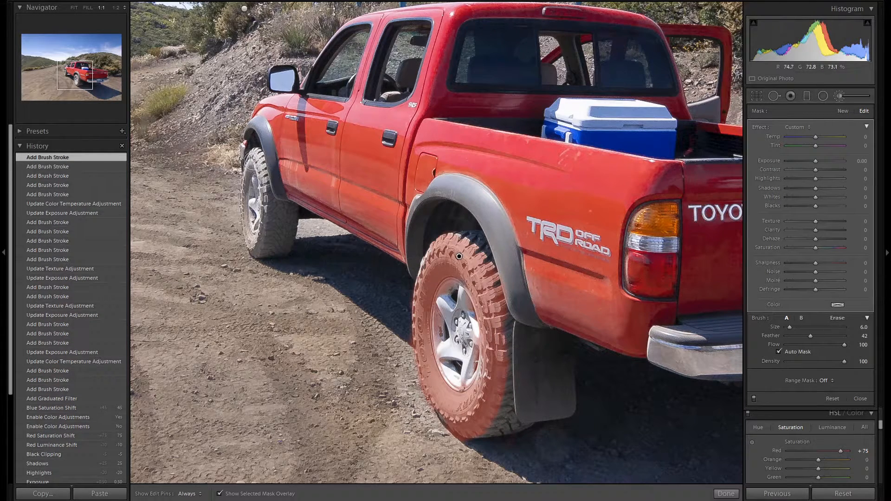
Step: Extend the tire mask over the truck's front tire with a smaller brush
{"action": "key", "text": "h"}
{"action": "mouse_move", "coordinate": [250, 153]}
{"action": "left_mouse_down"}
{"action": "mouse_move", "coordinate": [262, 218]}
{"action": "mouse_move", "coordinate": [253, 251]}
{"action": "mouse_move", "coordinate": [244, 237]}
{"action": "left_mouse_up"}
{"action": "key", "text": "bracketleft"}
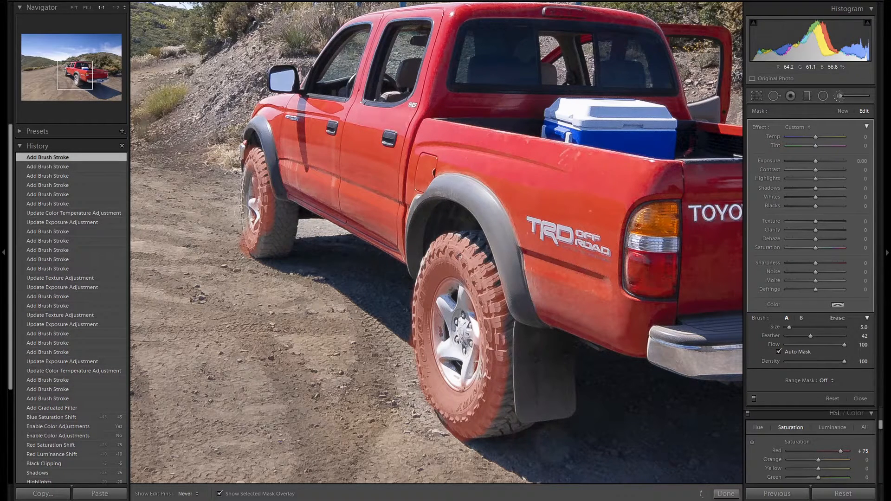
{"action": "mouse_move", "coordinate": [244, 185]}
{"action": "left_mouse_down"}
{"action": "mouse_move", "coordinate": [247, 167]}
{"action": "mouse_move", "coordinate": [264, 192]}
{"action": "mouse_move", "coordinate": [264, 232]}
{"action": "mouse_move", "coordinate": [253, 253]}
{"action": "left_mouse_up"}
Step: Erase the mask spill around the front tire and from the metal rims of both wheels
{"action": "key", "text": "alt"}
{"action": "scroll", "coordinate": [248, 140], "scroll_direction": "down", "scroll_amount": 1}
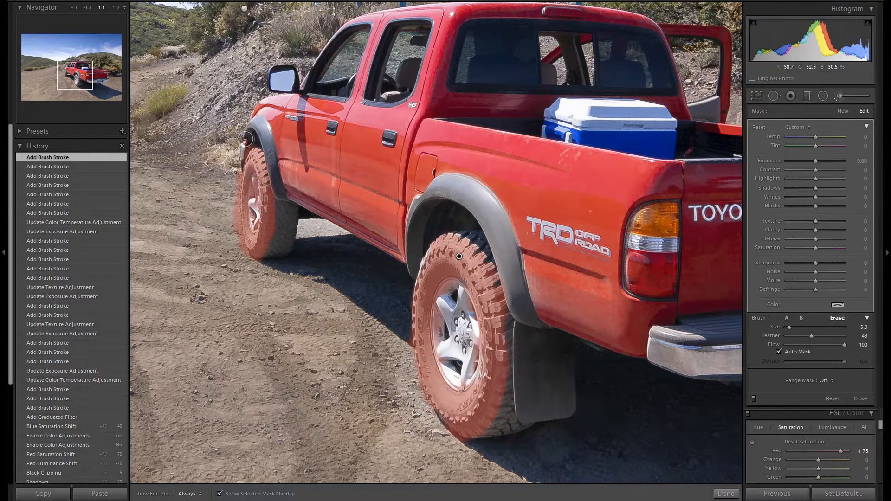
{"action": "key", "text": "h"}
{"action": "mouse_move", "coordinate": [234, 174]}
{"action": "left_mouse_down"}
{"action": "mouse_move", "coordinate": [234, 243]}
{"action": "mouse_move", "coordinate": [233, 221]}
{"action": "mouse_move", "coordinate": [242, 255]}
{"action": "mouse_move", "coordinate": [264, 259]}
{"action": "mouse_move", "coordinate": [273, 166]}
{"action": "mouse_move", "coordinate": [264, 265]}
{"action": "left_mouse_up"}
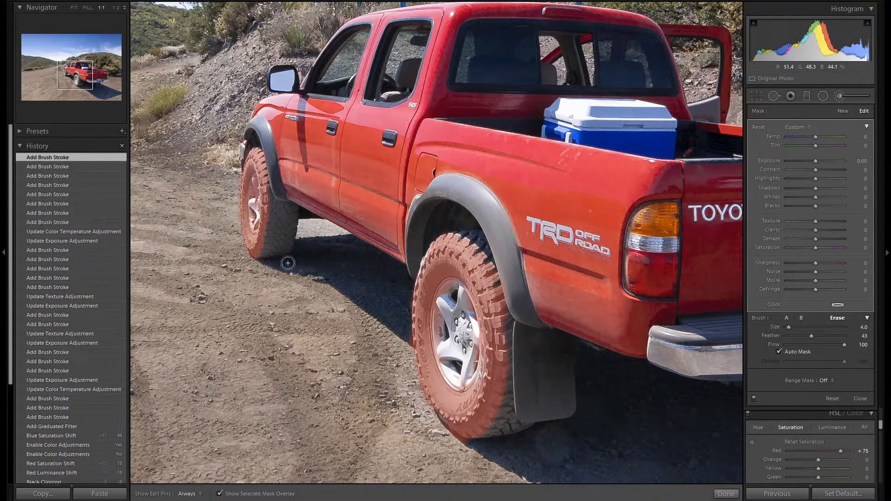
{"action": "key", "text": "alt"}
{"action": "mouse_move", "coordinate": [252, 197]}
{"action": "left_mouse_down"}
{"action": "mouse_move", "coordinate": [254, 220]}
{"action": "mouse_move", "coordinate": [254, 183]}
{"action": "left_mouse_up"}
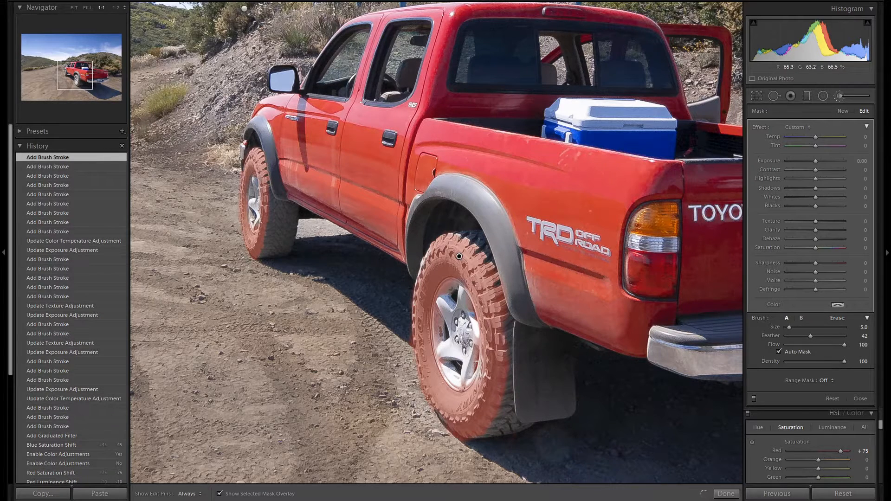
{"action": "mouse_move", "coordinate": [459, 256]}
{"action": "left_mouse_down"}
{"action": "mouse_move", "coordinate": [453, 297]}
{"action": "mouse_move", "coordinate": [447, 283]}
{"action": "mouse_move", "coordinate": [436, 348]}
{"action": "left_mouse_up"}
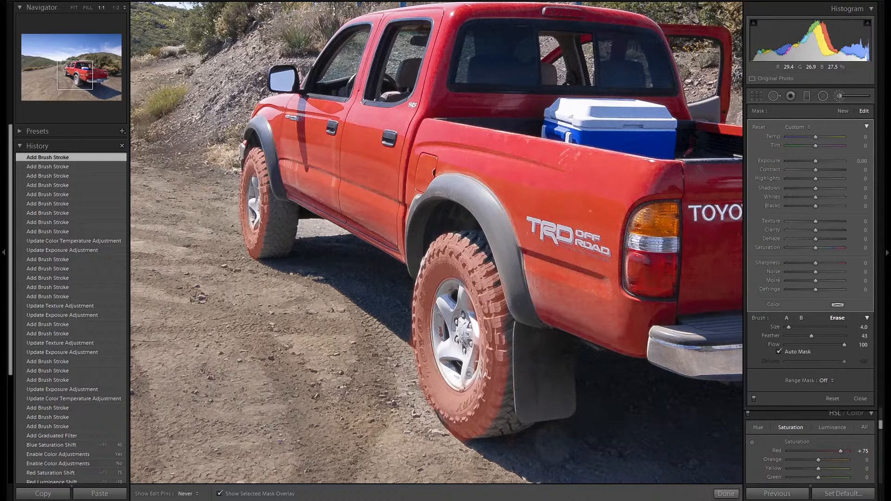
{"action": "left_click_drag", "start_coordinate": [473, 325], "coordinate": [455, 291]}
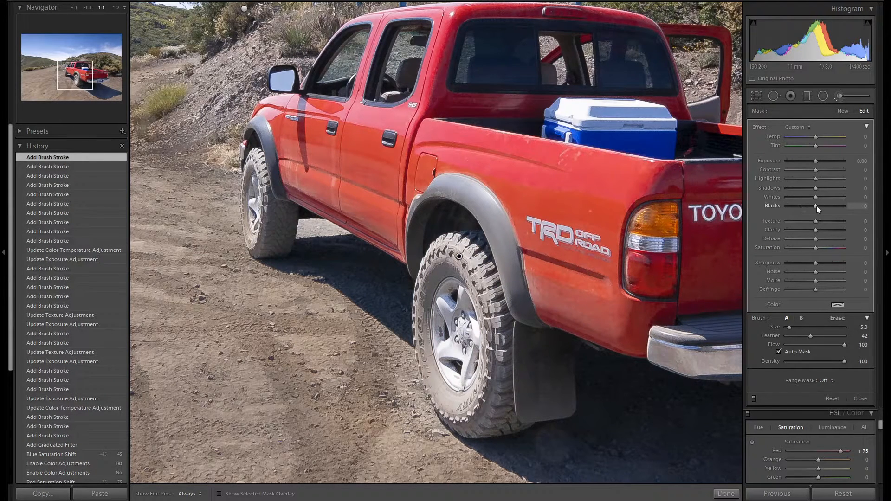
Step: Hide the overlay and set the tire brush's Blacks to -53, Exposure to -1.00 and Saturation to -56
{"action": "left_click_drag", "start_coordinate": [813, 207], "coordinate": [805, 207]}
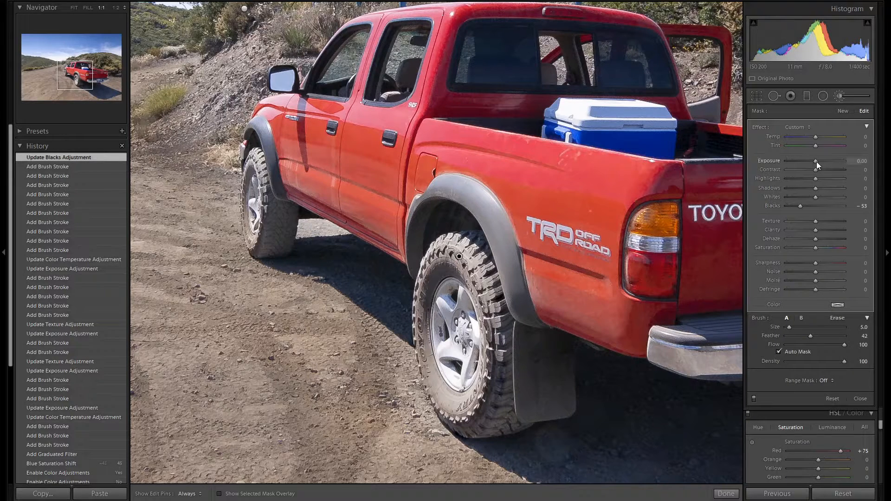
{"action": "type", "text": "-1"}
{"action": "key", "text": "Return"}
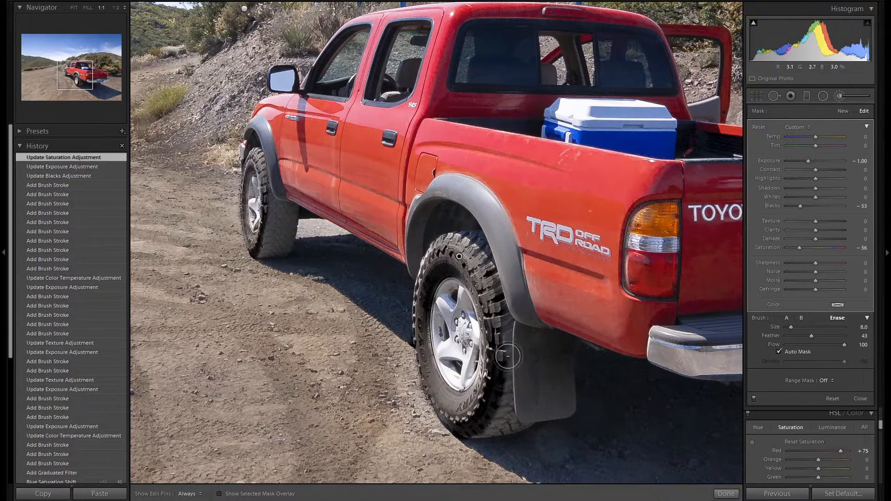
Step: Touch up the rear tire's mask by erasing and repainting along its tread and sidewall
{"action": "mouse_move", "coordinate": [506, 327]}
{"action": "left_mouse_down"}
{"action": "mouse_move", "coordinate": [488, 422]}
{"action": "mouse_move", "coordinate": [443, 450]}
{"action": "mouse_move", "coordinate": [483, 436]}
{"action": "mouse_move", "coordinate": [501, 416]}
{"action": "mouse_move", "coordinate": [516, 367]}
{"action": "mouse_move", "coordinate": [501, 277]}
{"action": "mouse_move", "coordinate": [464, 224]}
{"action": "mouse_move", "coordinate": [482, 267]}
{"action": "left_mouse_up"}
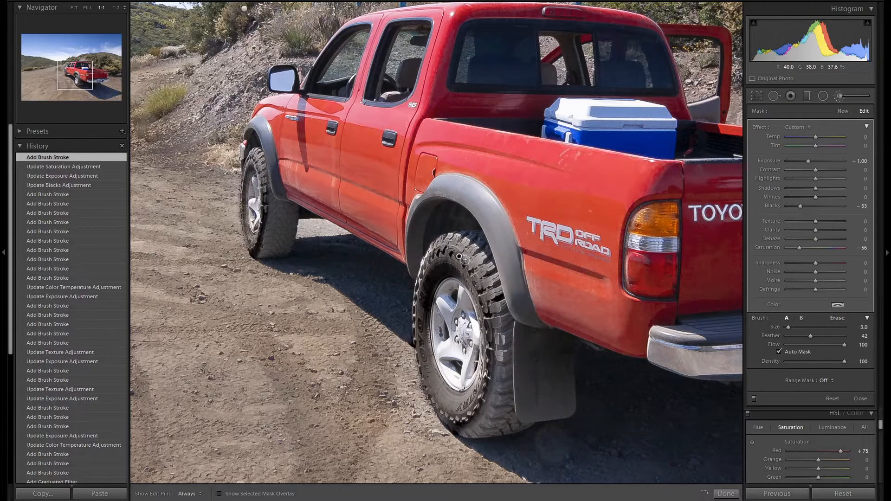
{"action": "key", "text": "h"}
{"action": "mouse_move", "coordinate": [469, 263]}
{"action": "left_mouse_down"}
{"action": "mouse_move", "coordinate": [493, 341]}
{"action": "mouse_move", "coordinate": [487, 403]}
{"action": "mouse_move", "coordinate": [457, 429]}
{"action": "mouse_move", "coordinate": [479, 416]}
{"action": "mouse_move", "coordinate": [494, 387]}
{"action": "mouse_move", "coordinate": [494, 346]}
{"action": "mouse_move", "coordinate": [471, 400]}
{"action": "mouse_move", "coordinate": [442, 402]}
{"action": "mouse_move", "coordinate": [453, 408]}
{"action": "left_mouse_up"}
{"action": "key", "text": "alt"}
{"action": "left_click_drag", "start_coordinate": [463, 339], "coordinate": [461, 392]}
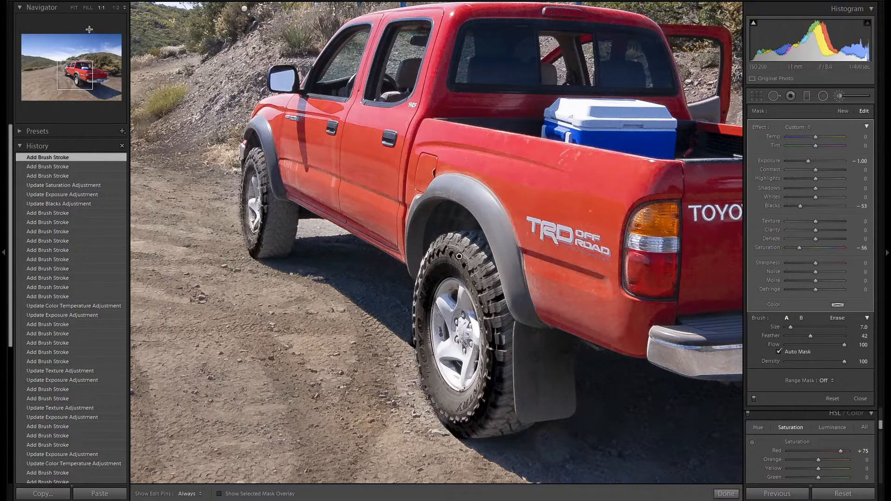
Step: Check the tires in the full photo, and set the tire brush's Exposure to -0.80 and Blacks to -45
{"action": "left_click", "coordinate": [74, 8]}
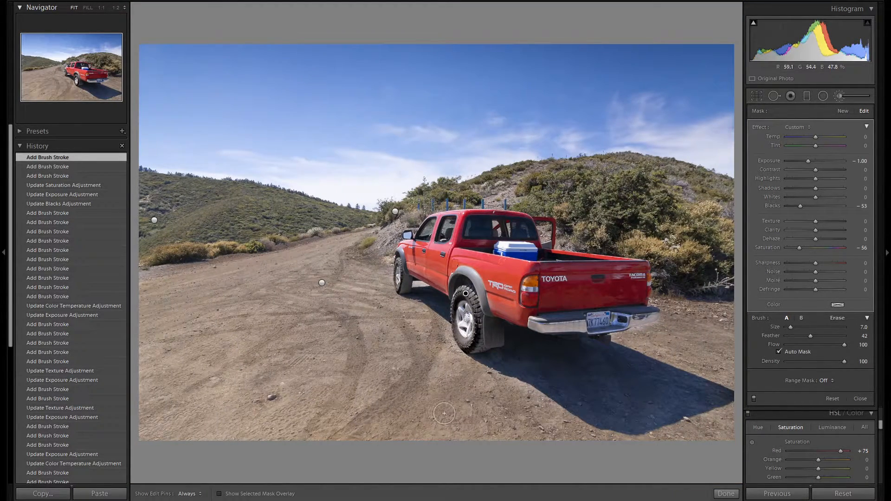
{"action": "left_click", "coordinate": [101, 8]}
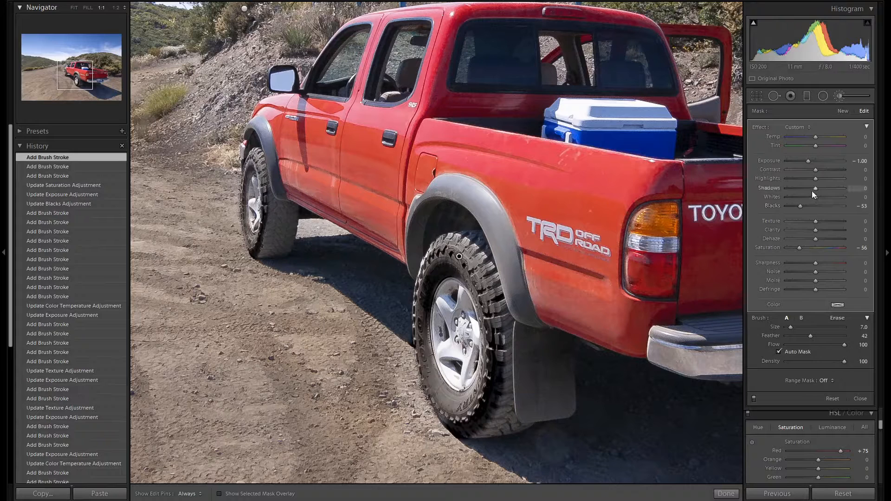
{"action": "left_click", "coordinate": [809, 160]}
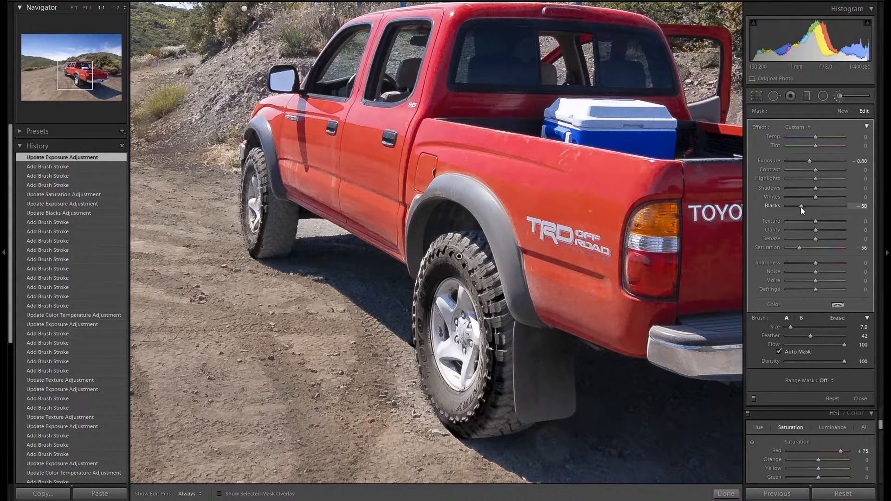
{"action": "left_click", "coordinate": [802, 207]}
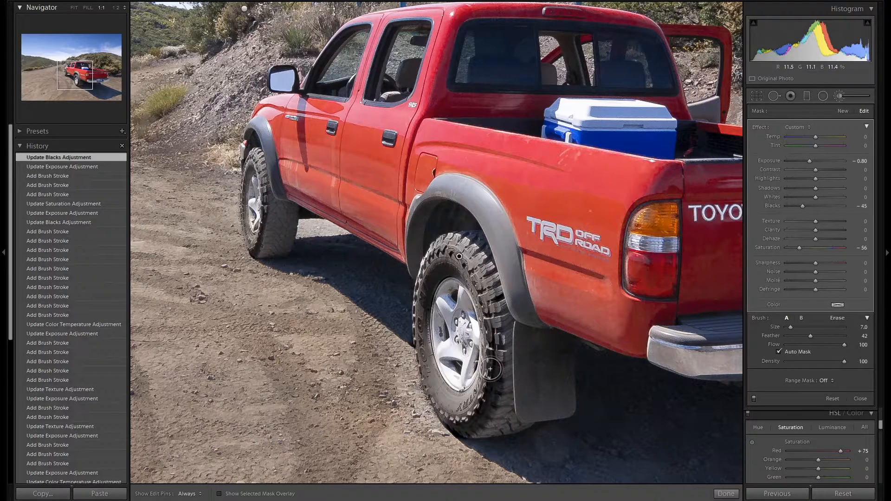
Step: Start a new adjustment brush and paint its mask over the grey fender flare around the rear wheel, with Auto Mask on
{"action": "left_click", "coordinate": [843, 112]}
{"action": "key", "text": "bracketleft"}
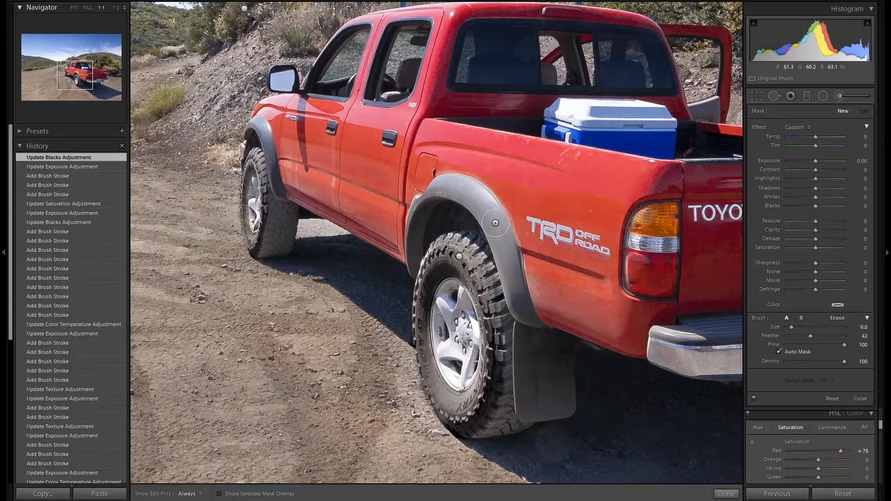
{"action": "left_click", "coordinate": [495, 223]}
{"action": "key", "text": "h"}
{"action": "left_click_drag", "start_coordinate": [515, 301], "coordinate": [527, 319]}
{"action": "mouse_move", "coordinate": [498, 237]}
{"action": "left_mouse_down"}
{"action": "mouse_move", "coordinate": [471, 200]}
{"action": "mouse_move", "coordinate": [485, 206]}
{"action": "mouse_move", "coordinate": [432, 194]}
{"action": "mouse_move", "coordinate": [416, 220]}
{"action": "mouse_move", "coordinate": [413, 273]}
{"action": "mouse_move", "coordinate": [411, 263]}
{"action": "left_mouse_up"}
{"action": "scroll", "coordinate": [411, 229], "scroll_direction": "down", "scroll_amount": 5}
{"action": "key", "text": "h"}
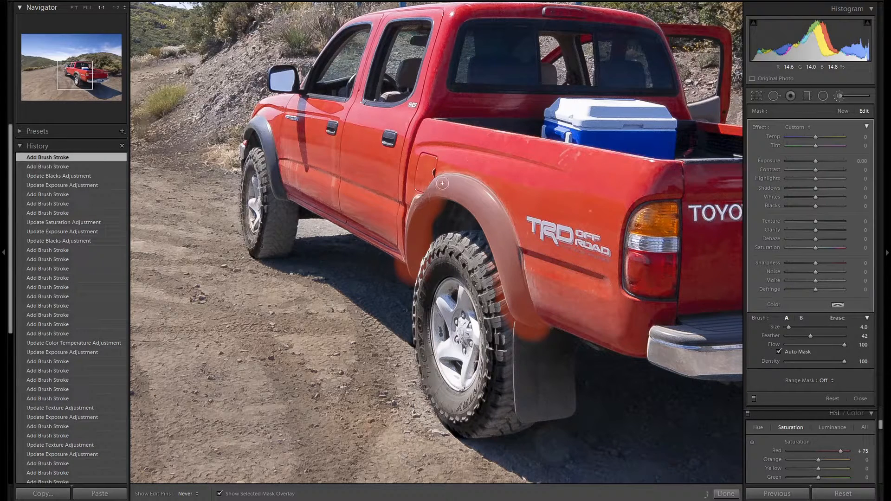
{"action": "left_click_drag", "start_coordinate": [508, 244], "coordinate": [514, 261]}
Step: Erase the mask spill beyond both lower ends of the rear fender flare with a size 4.0 eraser
{"action": "key", "text": "alt"}
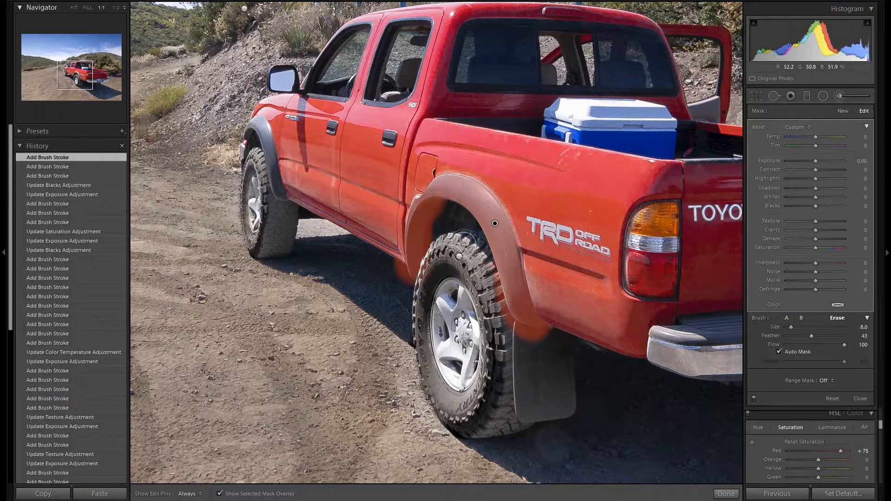
{"action": "scroll", "coordinate": [447, 224], "scroll_direction": "down", "scroll_amount": 4}
{"action": "key", "text": "h"}
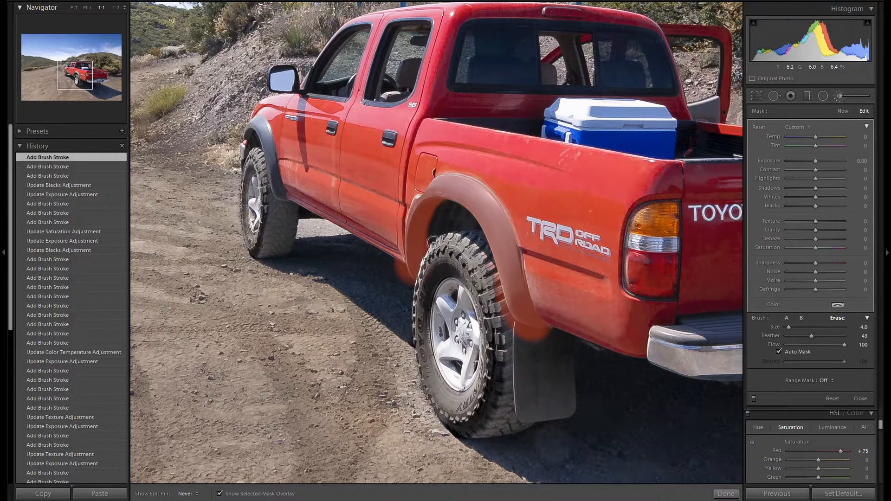
{"action": "mouse_move", "coordinate": [404, 277]}
{"action": "left_mouse_down"}
{"action": "mouse_move", "coordinate": [395, 263]}
{"action": "mouse_move", "coordinate": [398, 282]}
{"action": "left_mouse_up"}
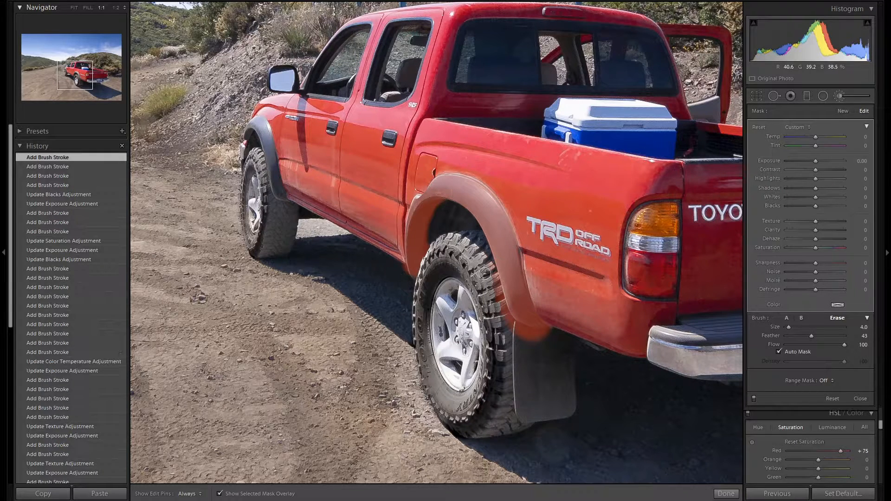
{"action": "mouse_move", "coordinate": [496, 285]}
{"action": "left_mouse_down"}
{"action": "mouse_move", "coordinate": [514, 328]}
{"action": "mouse_move", "coordinate": [552, 332]}
{"action": "mouse_move", "coordinate": [510, 326]}
{"action": "mouse_move", "coordinate": [542, 335]}
{"action": "mouse_move", "coordinate": [513, 328]}
{"action": "mouse_move", "coordinate": [534, 345]}
{"action": "left_mouse_up"}
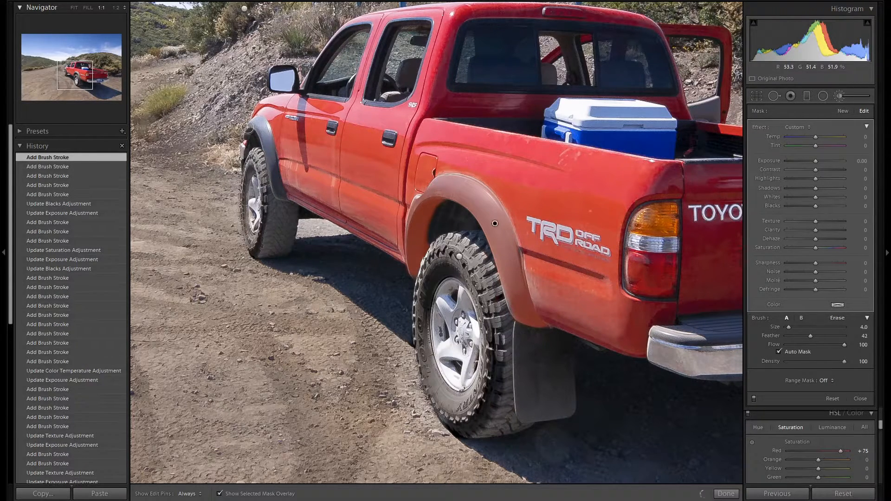
Step: Paint the front wheel's fender flare into the same mask, erase the spill at its lower edge and hide the overlay
{"action": "key", "text": "h"}
{"action": "left_click_drag", "start_coordinate": [252, 127], "coordinate": [285, 199]}
{"action": "key", "text": "h"}
{"action": "key", "text": "alt"}
{"action": "key", "text": "h"}
{"action": "mouse_move", "coordinate": [267, 190]}
{"action": "left_mouse_down"}
{"action": "mouse_move", "coordinate": [273, 204]}
{"action": "mouse_move", "coordinate": [290, 210]}
{"action": "left_mouse_up"}
{"action": "key", "text": "h"}
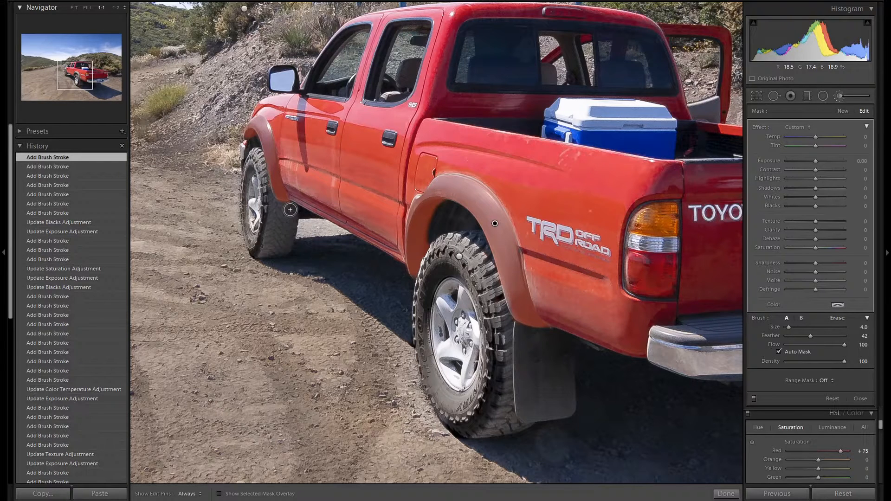
Step: Set the fender flare brush's Exposure to -0.50, Blacks to -20 and Saturation to -27
{"action": "left_click", "coordinate": [814, 159]}
{"action": "key", "text": "Down"}
{"action": "key", "text": "Down"}
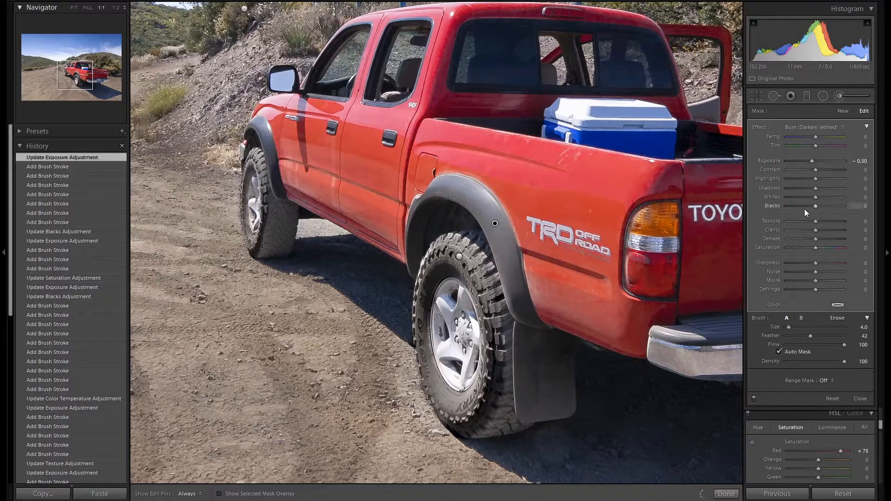
{"action": "left_click_drag", "start_coordinate": [808, 207], "coordinate": [807, 207]}
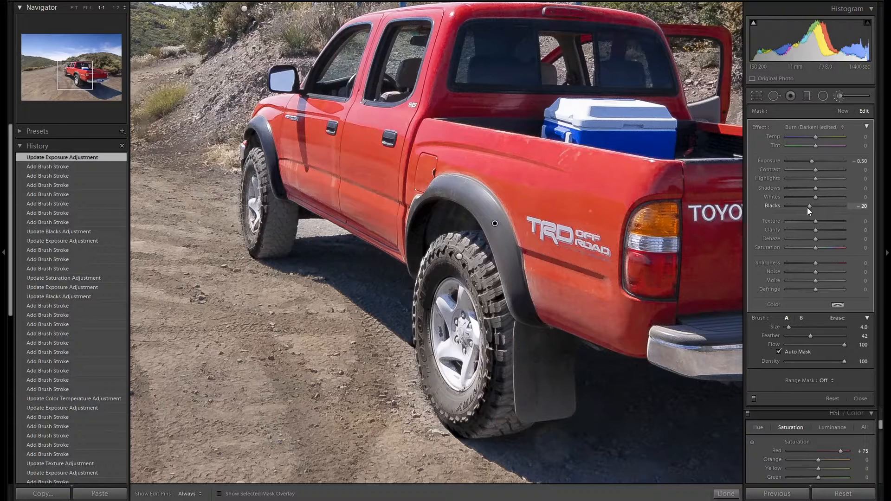
{"action": "left_click", "coordinate": [807, 248]}
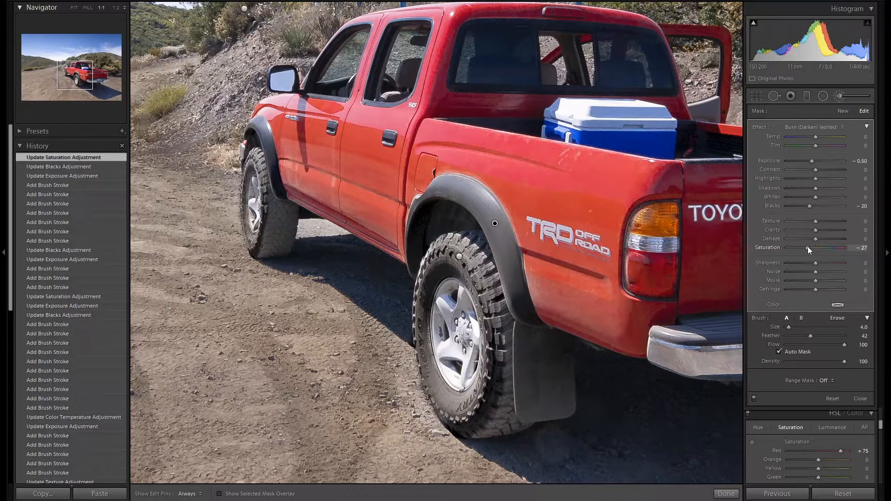
Step: Compare the photo with all brush adjustments off and on, and close the adjustment brush
{"action": "left_click", "coordinate": [754, 398]}
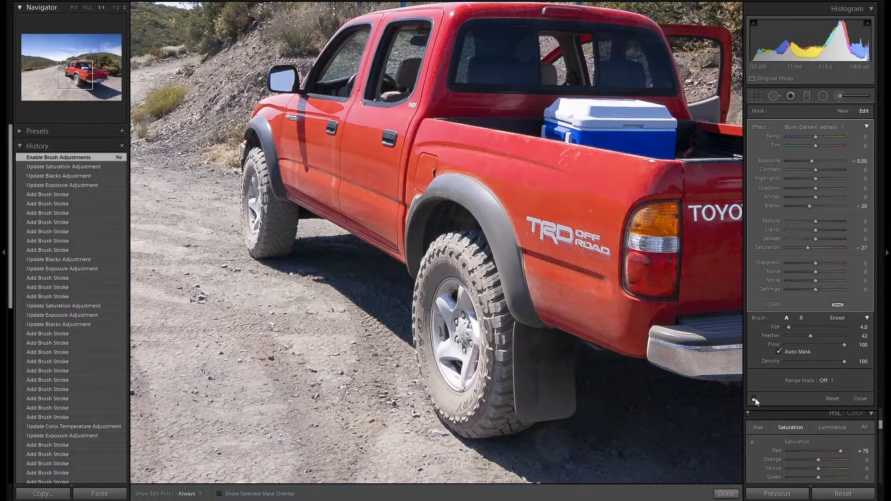
{"action": "left_click", "coordinate": [754, 398]}
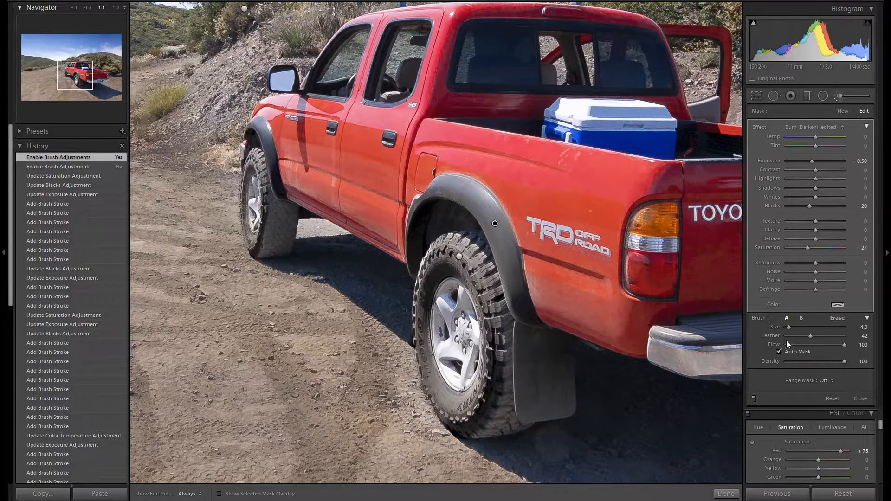
{"action": "left_click", "coordinate": [838, 96]}
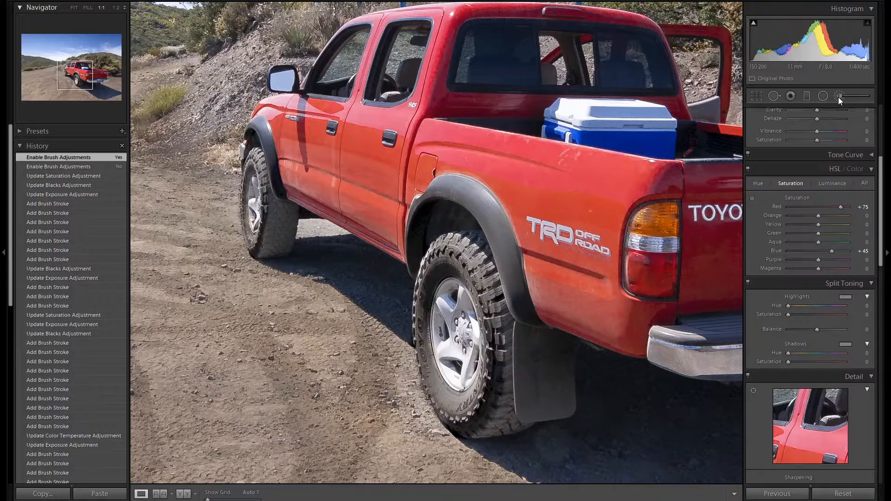
Step: Crop the full photo tighter around the truck at the original aspect ratio, keeping the truck low on the right with sky above
{"action": "left_click", "coordinate": [76, 8]}
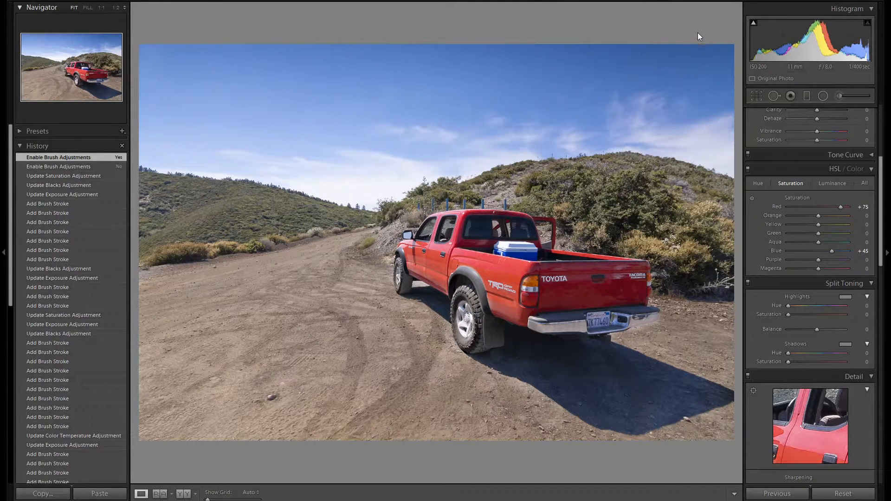
{"action": "left_click", "coordinate": [757, 96]}
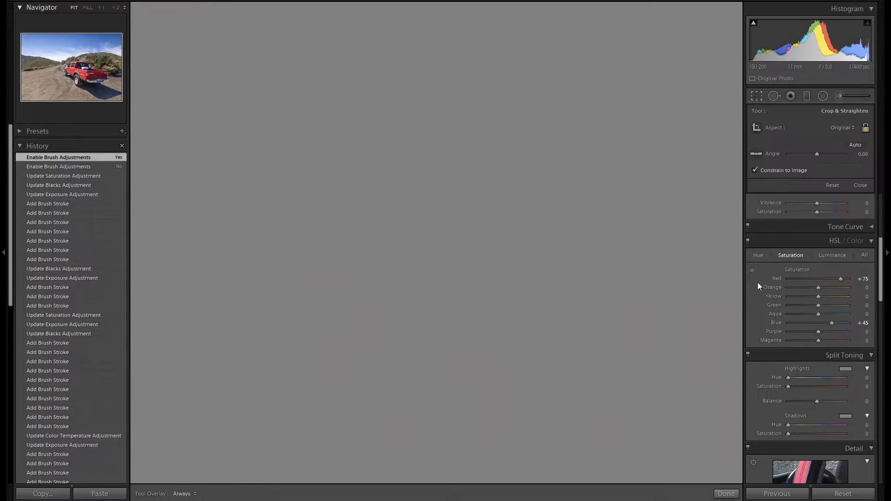
{"action": "mouse_move", "coordinate": [720, 420]}
{"action": "left_mouse_down"}
{"action": "mouse_move", "coordinate": [732, 432]}
{"action": "mouse_move", "coordinate": [724, 424]}
{"action": "left_mouse_up"}
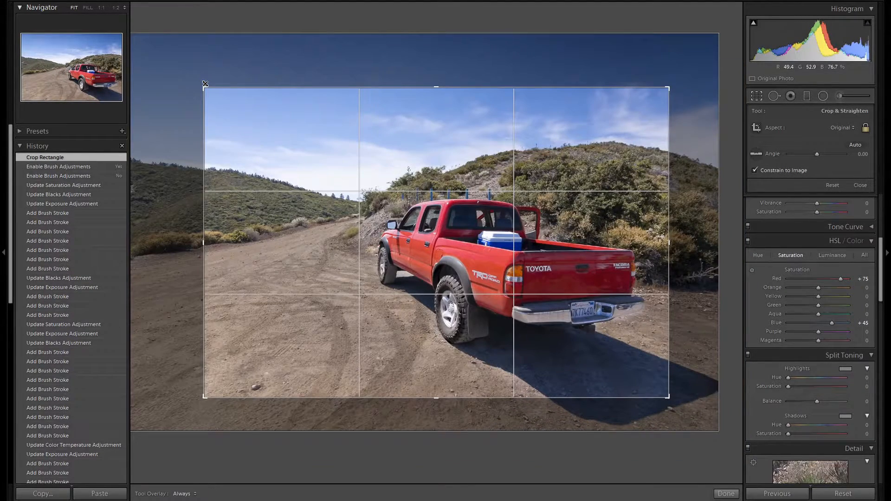
{"action": "left_click_drag", "start_coordinate": [205, 84], "coordinate": [205, 84]}
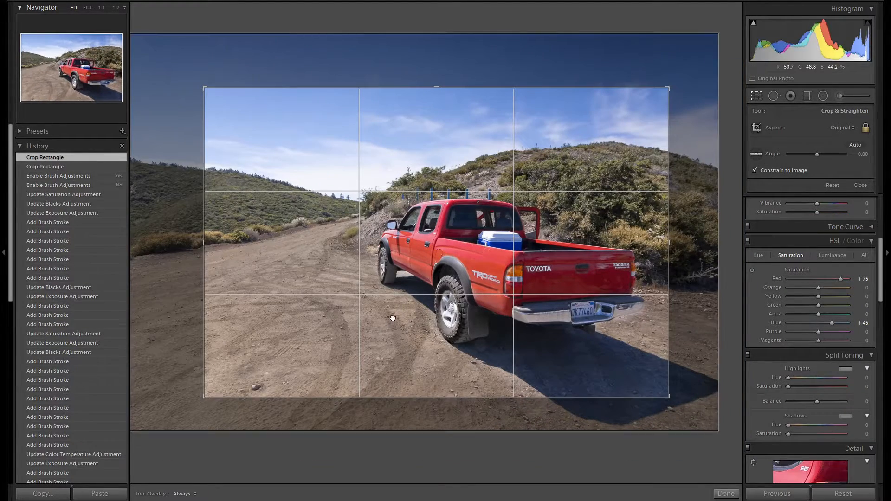
{"action": "left_click_drag", "start_coordinate": [394, 303], "coordinate": [396, 310]}
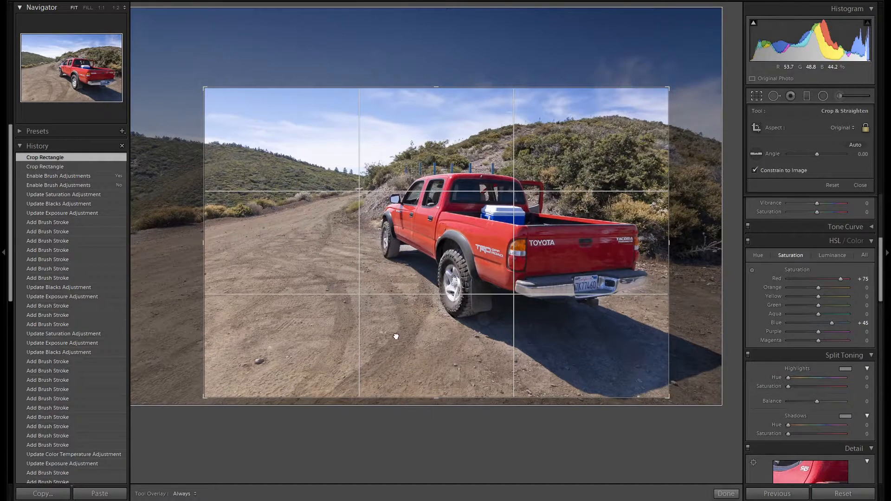
{"action": "left_click_drag", "start_coordinate": [412, 383], "coordinate": [403, 334]}
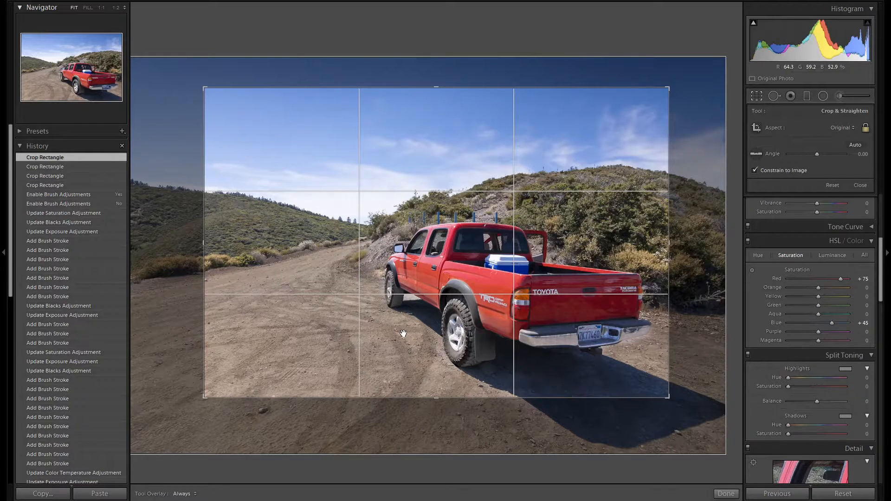
{"action": "key", "text": "Return"}
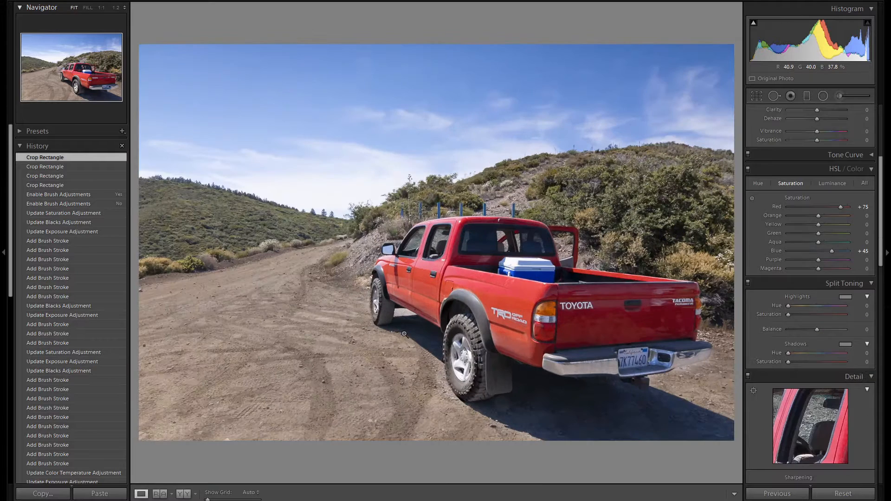